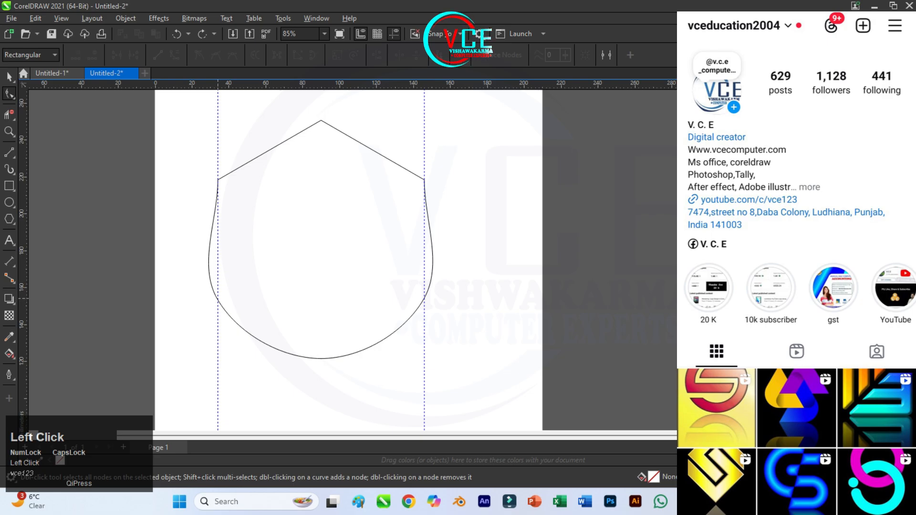
Step: Nudge the shield's lower-left node inward until the left side curve meets the left vertical guideline
{"action": "left_click", "coordinate": [218, 299]}
{"action": "key", "text": "Right"}
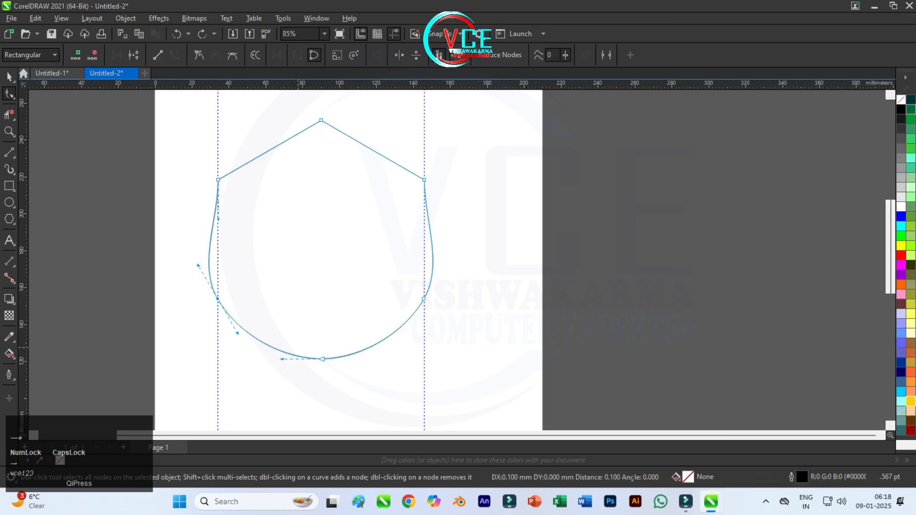
{"action": "key", "text": "Right"}
{"action": "key", "text": "Right"}
{"action": "key", "text": "Right"}
{"action": "key", "text": "Right"}
{"action": "key", "text": "Right"}
{"action": "key", "text": "Right"}
{"action": "key", "text": "Right"}
{"action": "key", "text": "Right"}
{"action": "key", "text": "Right"}
{"action": "key", "text": "Right"}
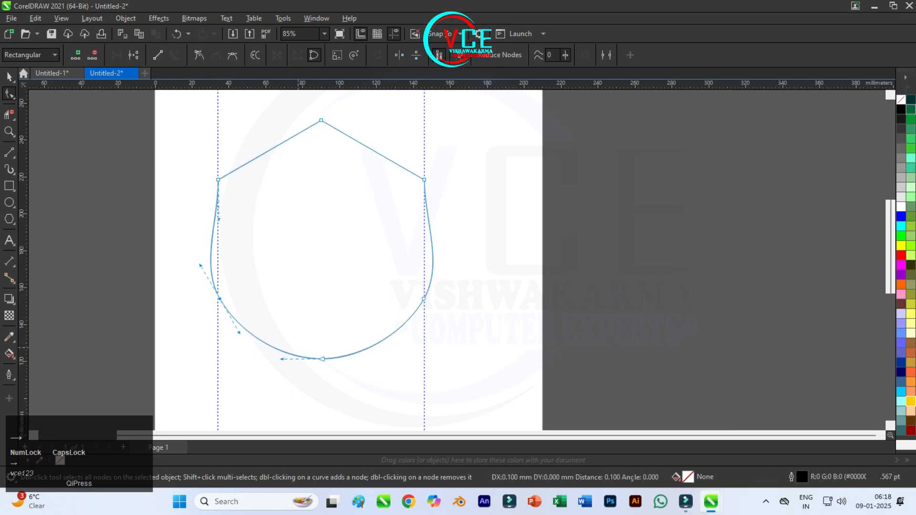
{"action": "key", "text": "Right"}
{"action": "key", "text": "Right"}
{"action": "key", "text": "Right"}
{"action": "key", "text": "Right"}
{"action": "key", "text": "Right"}
{"action": "key", "text": "Right"}
{"action": "key", "text": "Right"}
{"action": "key", "text": "Right"}
{"action": "key", "text": "Right"}
{"action": "key", "text": "Right"}
{"action": "key", "text": "Right"}
{"action": "key", "text": "Right"}
{"action": "key", "text": "Right"}
{"action": "key", "text": "Right"}
{"action": "key", "text": "Right"}
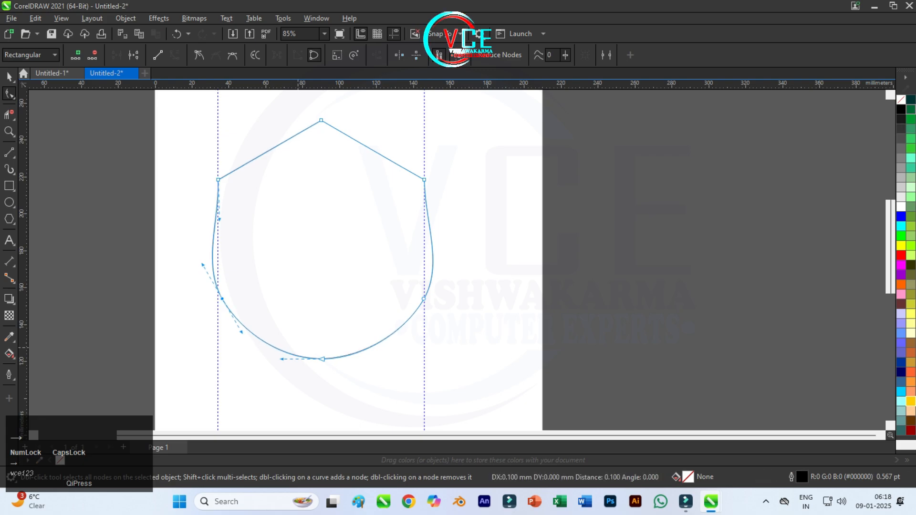
{"action": "key", "text": "Right"}
{"action": "key", "text": "Right"}
{"action": "key", "text": "Right"}
{"action": "key", "text": "Right"}
{"action": "key", "text": "Right"}
{"action": "key", "text": "Right"}
{"action": "key", "text": "Right"}
{"action": "key", "text": "Right"}
{"action": "key", "text": "Right"}
{"action": "key", "text": "Right"}
{"action": "key", "text": "Right"}
{"action": "key", "text": "Right"}
{"action": "key", "text": "Right"}
{"action": "key", "text": "Right"}
{"action": "key", "text": "Right"}
{"action": "key", "text": "Right"}
{"action": "key", "text": "Right"}
{"action": "key", "text": "Right"}
{"action": "key", "text": "Right"}
{"action": "key", "text": "Right"}
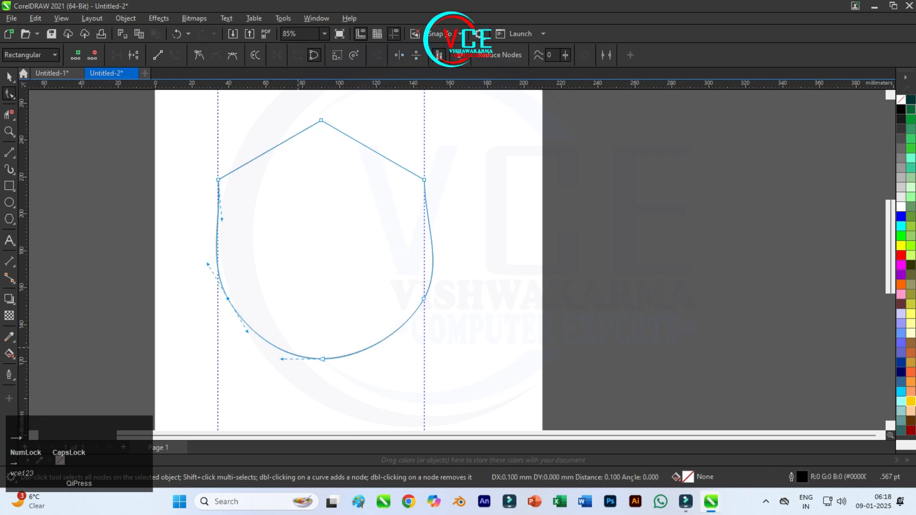
{"action": "key", "text": "Right"}
{"action": "key", "text": "Right"}
{"action": "key", "text": "Right"}
{"action": "key", "text": "Right"}
{"action": "key", "text": "Right"}
{"action": "key", "text": "Right"}
{"action": "key", "text": "Right"}
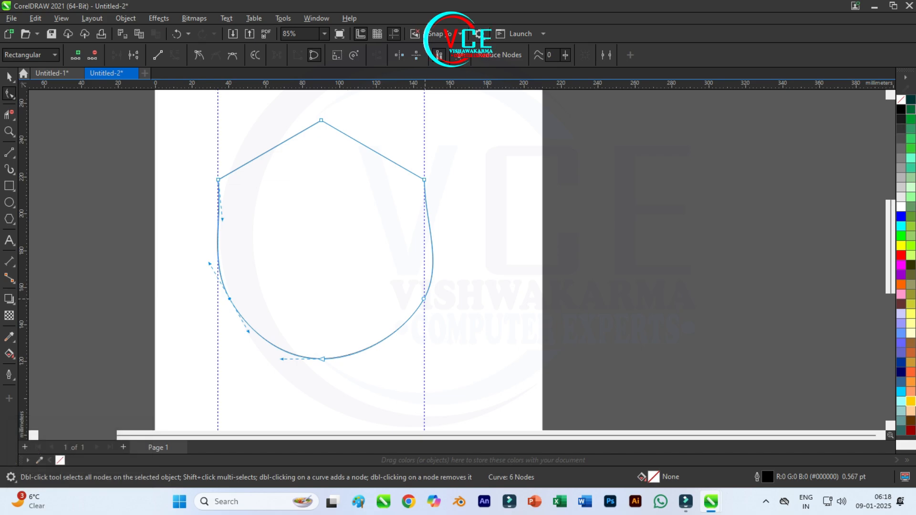
Step: Nudge the shield's lower-right node inward until the right side curve meets the right vertical guideline
{"action": "left_click", "coordinate": [423, 299]}
{"action": "key", "text": "Left"}
{"action": "key", "text": "Left"}
{"action": "key", "text": "Left"}
{"action": "key", "text": "Left"}
{"action": "key", "text": "Left"}
{"action": "key", "text": "Left"}
{"action": "key", "text": "Left"}
{"action": "key", "text": "Left"}
{"action": "key", "text": "Left"}
{"action": "key", "text": "Left"}
{"action": "key", "text": "Left"}
{"action": "key", "text": "Left"}
{"action": "key", "text": "Left"}
{"action": "key", "text": "Left"}
{"action": "key", "text": "Left"}
{"action": "key", "text": "Left"}
{"action": "key", "text": "Left"}
{"action": "key", "text": "Left"}
{"action": "key", "text": "Left"}
{"action": "key", "text": "Left"}
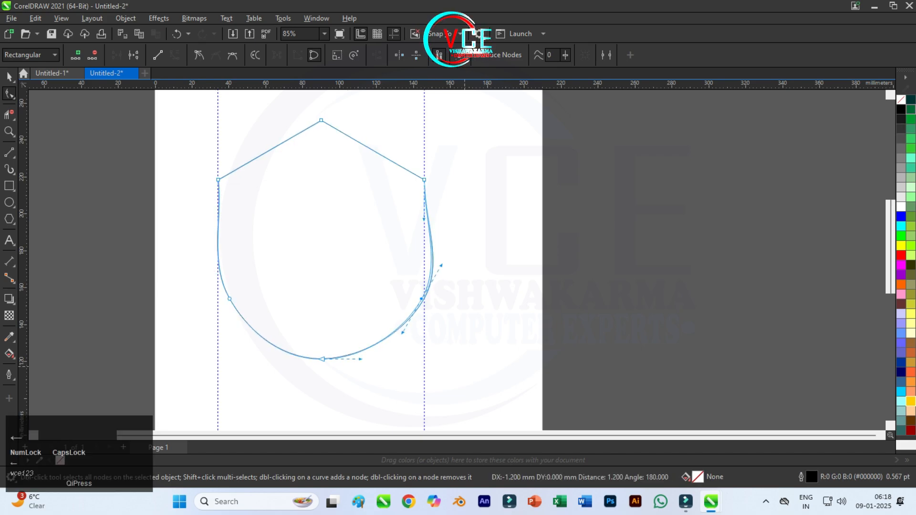
{"action": "key", "text": "Left"}
{"action": "key", "text": "Left"}
{"action": "key", "text": "Left"}
{"action": "key", "text": "Left"}
{"action": "key", "text": "Left"}
{"action": "key", "text": "Left"}
{"action": "key", "text": "Left"}
{"action": "key", "text": "Left"}
{"action": "key", "text": "Left"}
{"action": "key", "text": "Left"}
{"action": "key", "text": "Left"}
{"action": "key", "text": "Left"}
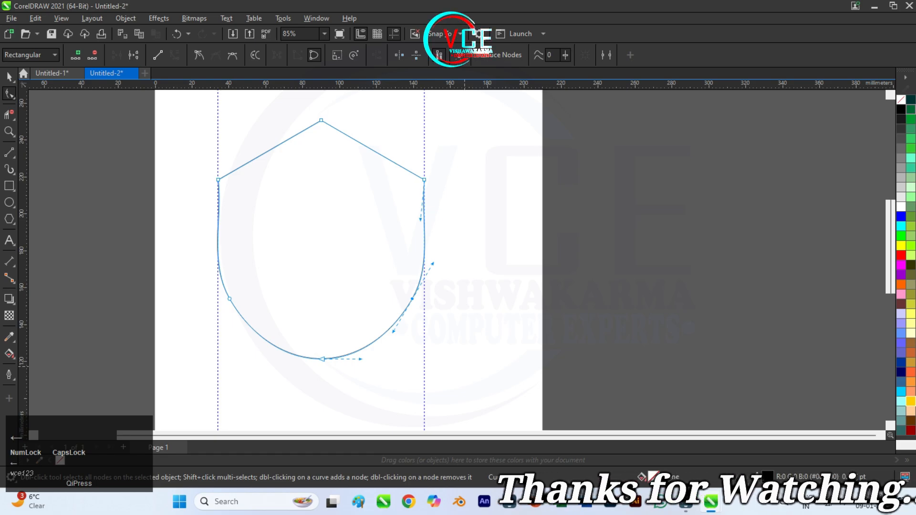
Step: Convert the two straight upper edges of the shield to curves
{"action": "left_click", "coordinate": [9, 77]}
{"action": "left_click", "coordinate": [336, 121]}
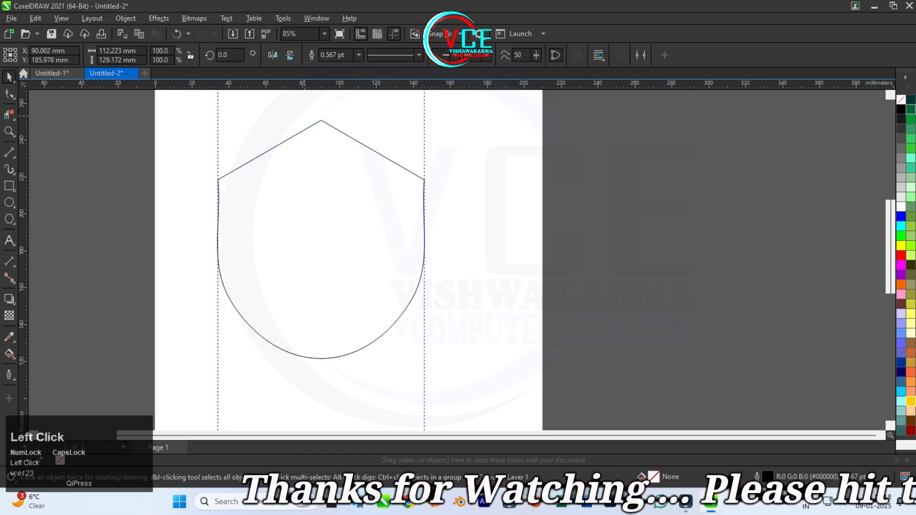
{"action": "left_click", "coordinate": [328, 124]}
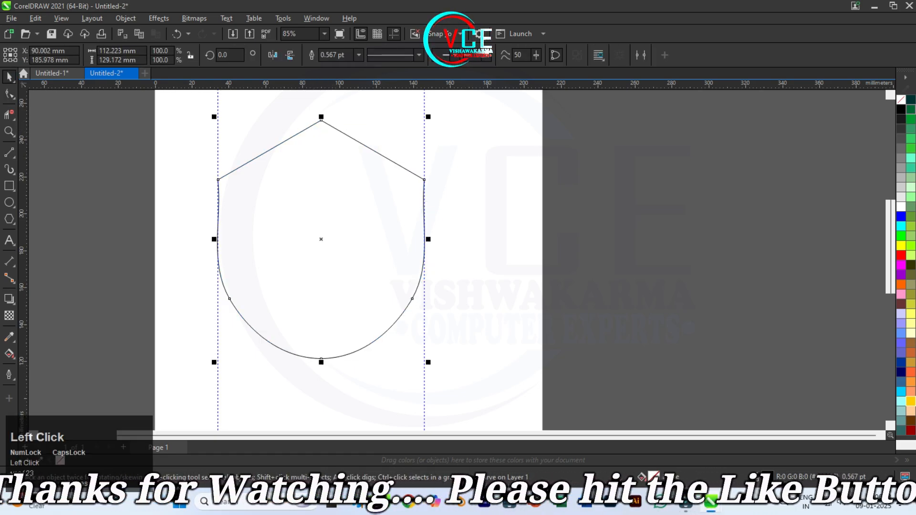
{"action": "left_click", "coordinate": [9, 93]}
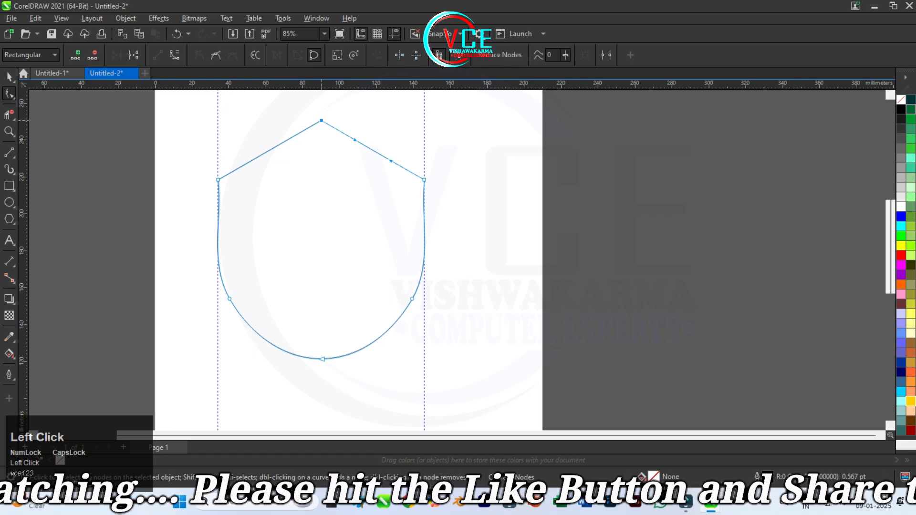
{"action": "left_click", "coordinate": [299, 133]}
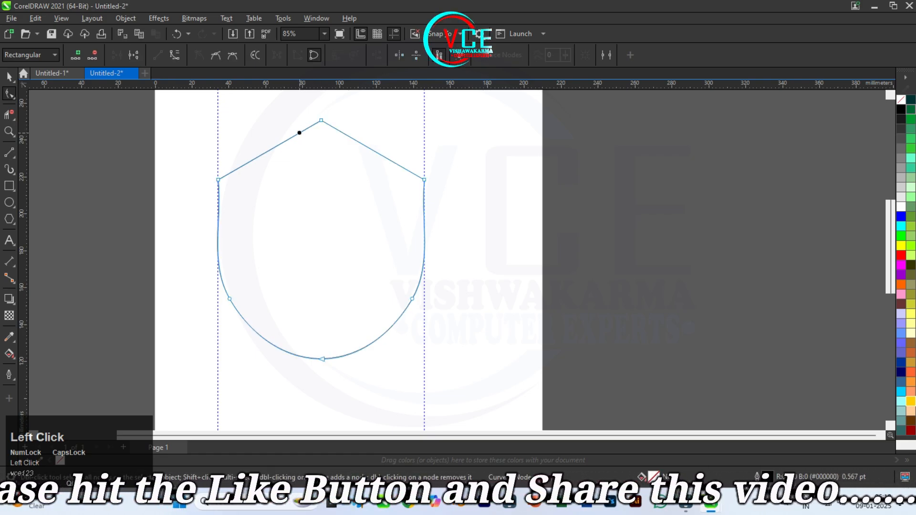
{"action": "left_click", "coordinate": [175, 55]}
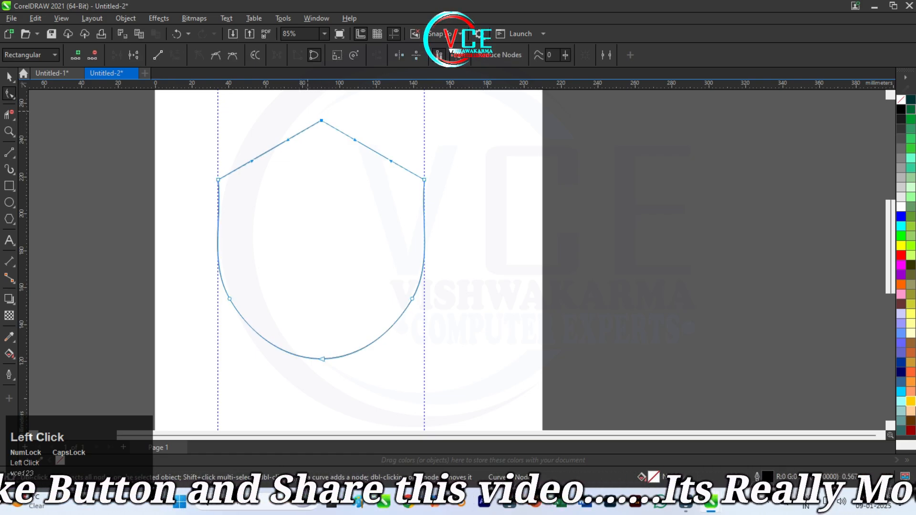
Step: Lower the node at the shield's peak vertically by about 6 mm
{"action": "key", "text": "Down"}
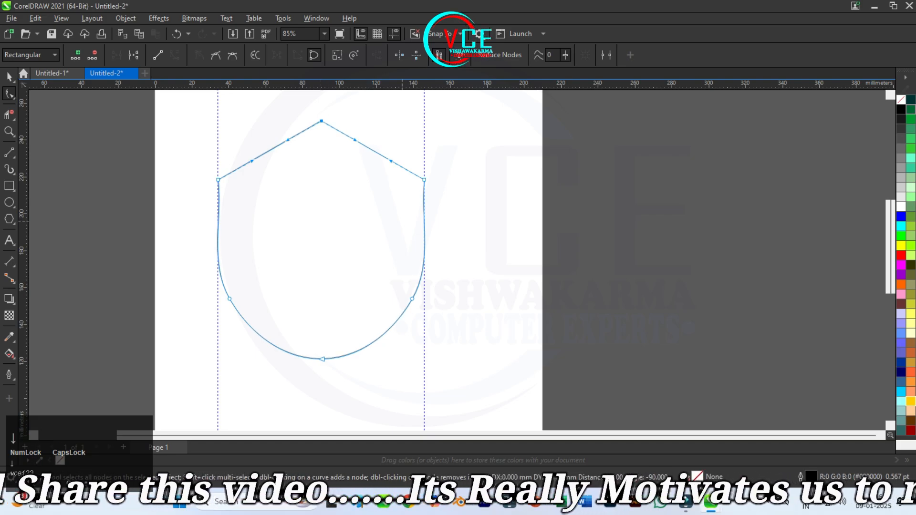
{"action": "key", "text": "Down"}
{"action": "key", "text": "Down"}
{"action": "key", "text": "Down"}
{"action": "key", "text": "Down"}
{"action": "key", "text": "Down"}
{"action": "key", "text": "Down"}
{"action": "key", "text": "Down"}
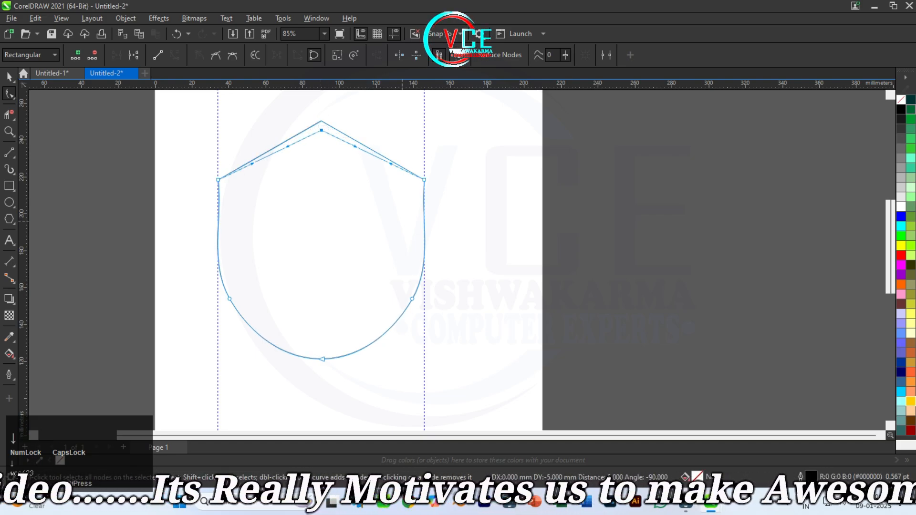
{"action": "key", "text": "Down"}
{"action": "left_click", "coordinate": [373, 215]}
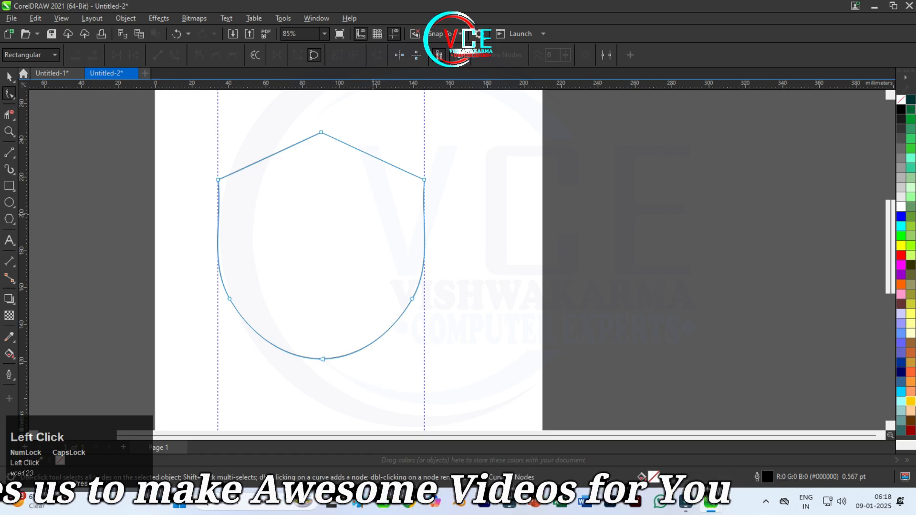
Step: Lower the shield's peak slightly more and bend both upper edges into matching smooth S-curves
{"action": "left_click_drag", "start_coordinate": [321, 132], "coordinate": [321, 137]}
{"action": "left_click", "coordinate": [329, 178]}
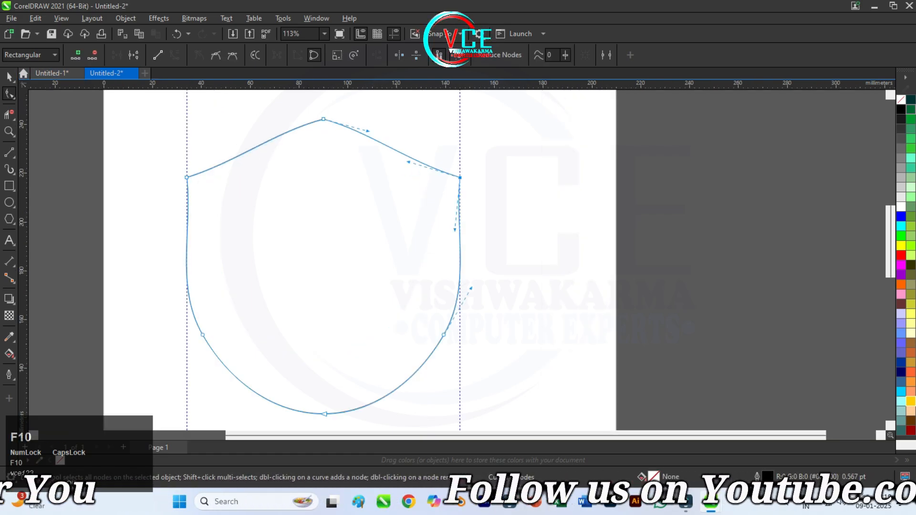
{"action": "left_click", "coordinate": [9, 77]}
Step: Delete the two vertical guidelines at the sides of the shield
{"action": "scroll", "coordinate": [341, 171], "scroll_direction": "down", "scroll_amount": 1}
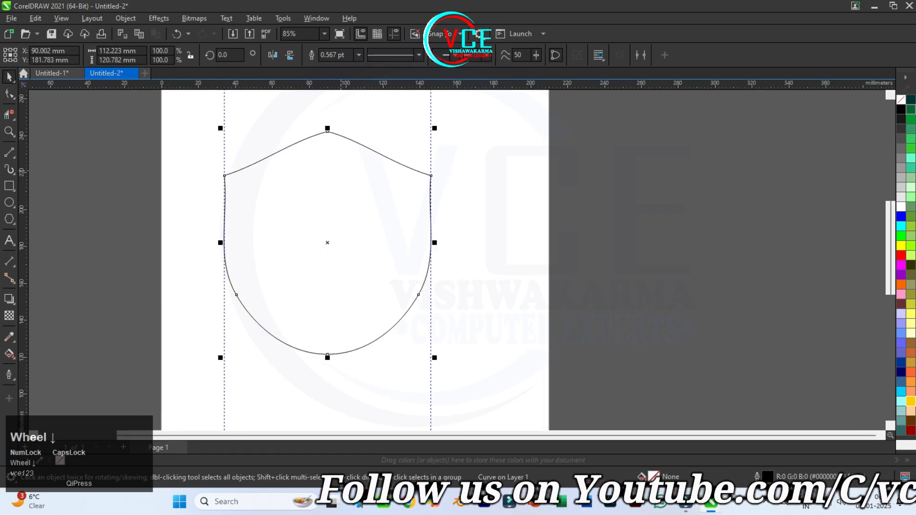
{"action": "scroll", "coordinate": [339, 172], "scroll_direction": "down", "scroll_amount": 1}
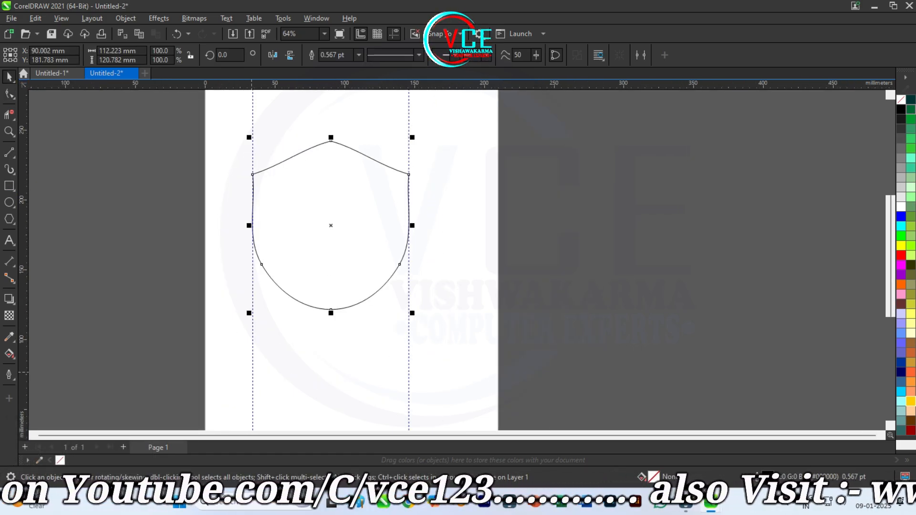
{"action": "left_click", "coordinate": [253, 374]}
{"action": "key", "text": "Delete"}
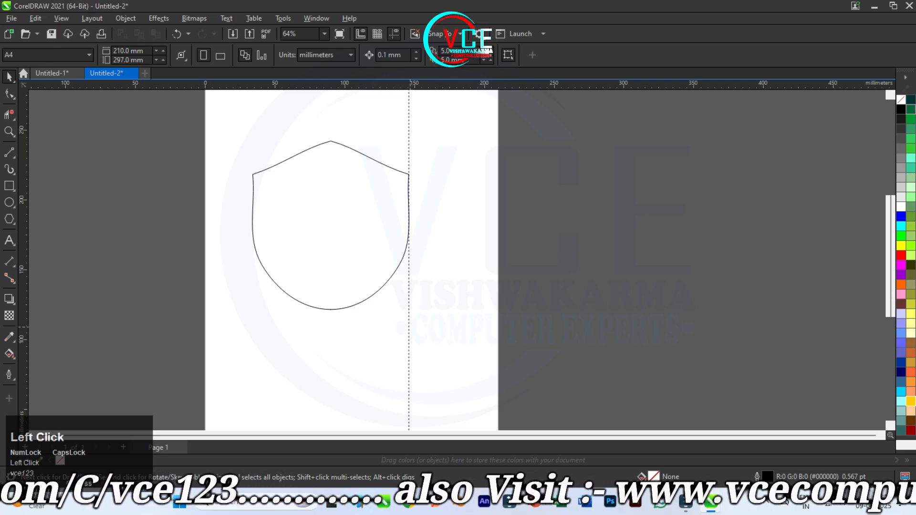
{"action": "left_click", "coordinate": [409, 374]}
{"action": "key", "text": "Delete"}
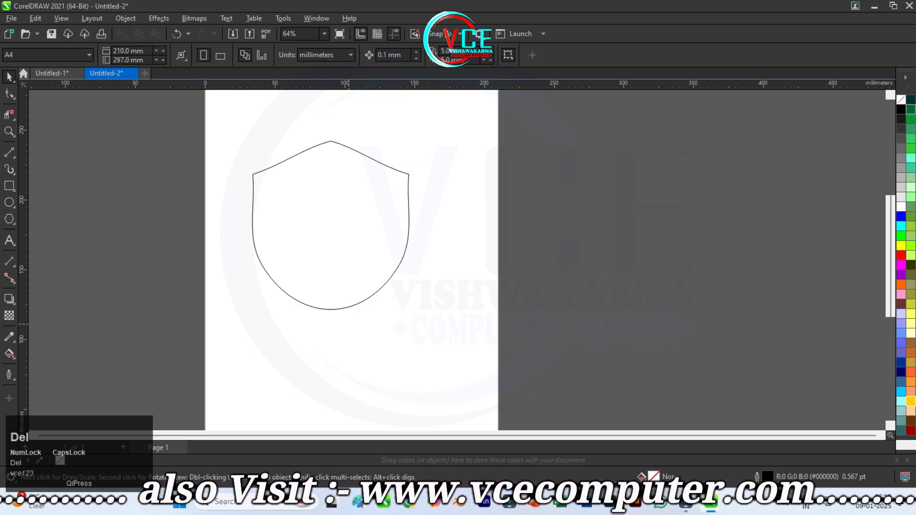
Step: Draw a tall rectangle about 39 mm wide and 157 mm high through the shield and center it horizontally on it
{"action": "left_click", "coordinate": [9, 186]}
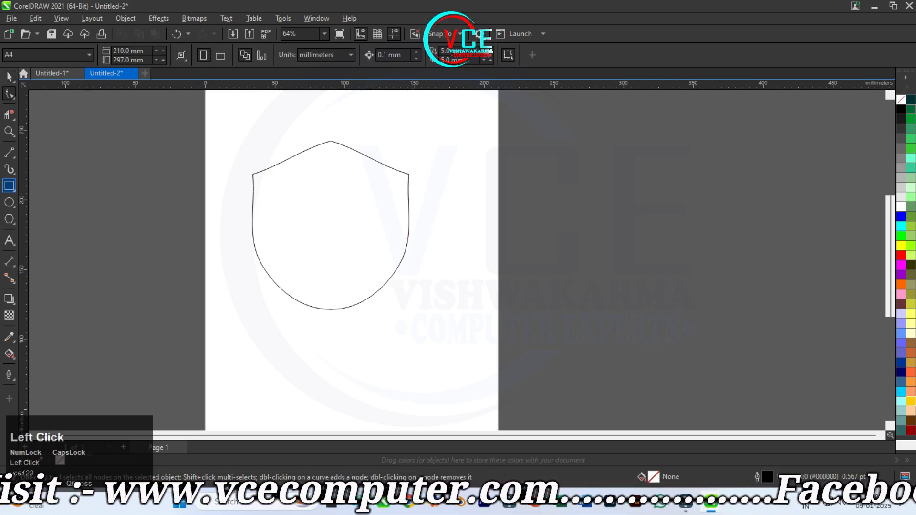
{"action": "mouse_move", "coordinate": [299, 118]}
{"action": "left_mouse_down"}
{"action": "mouse_move", "coordinate": [364, 321]}
{"action": "mouse_move", "coordinate": [354, 337]}
{"action": "left_mouse_up"}
{"action": "key", "text": "space"}
{"action": "scroll", "coordinate": [252, 194], "scroll_direction": "down", "scroll_amount": 2}
{"action": "left_click_drag", "start_coordinate": [233, 110], "coordinate": [411, 401]}
{"action": "key", "text": "c"}
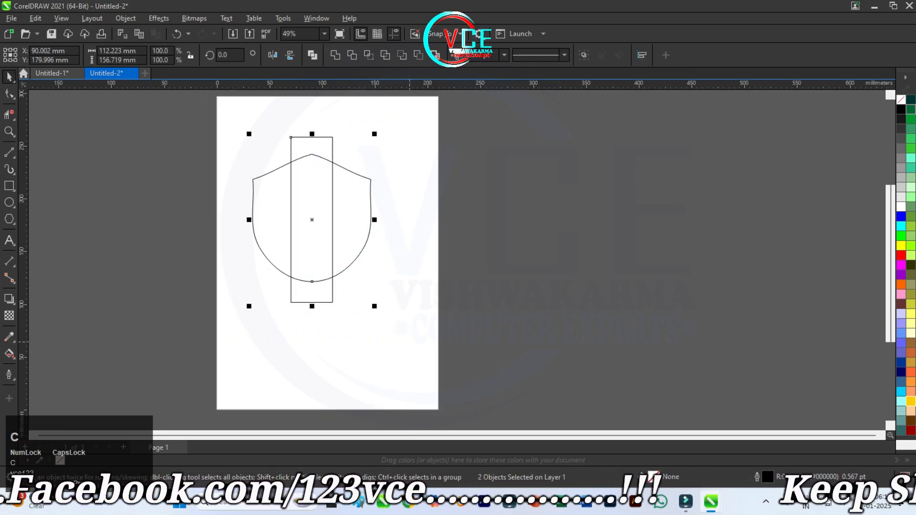
{"action": "left_click", "coordinate": [333, 200]}
Step: Narrow the rectangle about its centre to about 31 mm wide and add a concentric copy about 69 mm wide
{"action": "scroll", "coordinate": [332, 199], "scroll_direction": "up", "scroll_amount": 2}
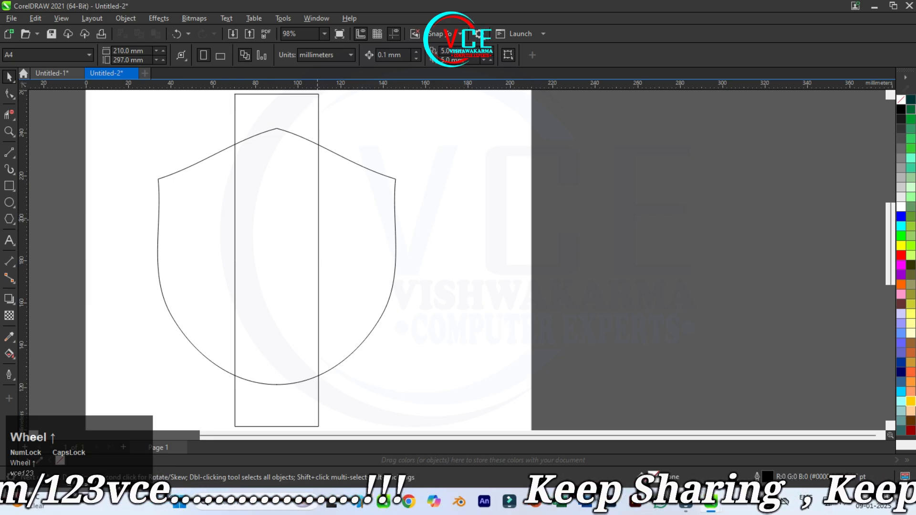
{"action": "mouse_move", "coordinate": [322, 261]}
{"action": "left_mouse_down"}
{"action": "mouse_move", "coordinate": [353, 260]}
{"action": "mouse_move", "coordinate": [311, 261]}
{"action": "left_mouse_up"}
{"action": "right_click", "coordinate": [353, 259], "text": "shift"}
{"action": "left_click", "coordinate": [319, 255]}
{"action": "scroll", "coordinate": [315, 262], "scroll_direction": "down", "scroll_amount": 1}
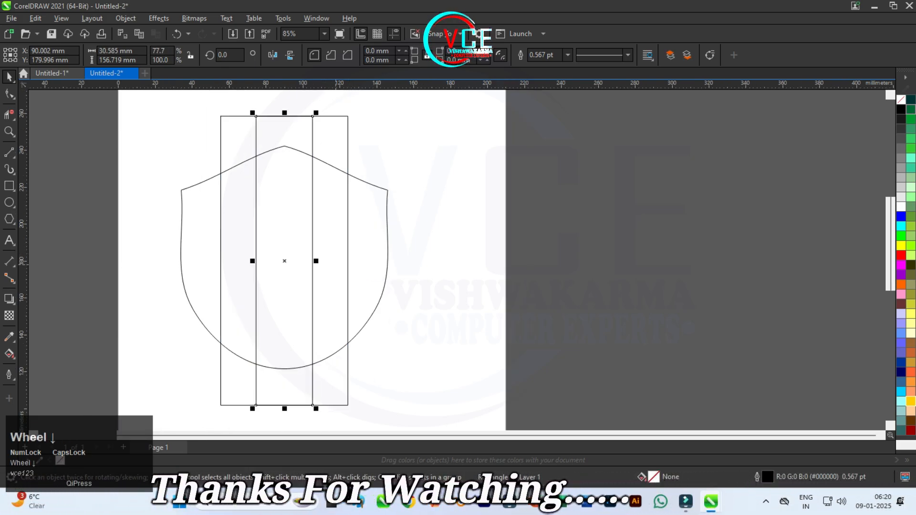
Step: Set the outline width of the shield and both rectangles to 36 pt
{"action": "left_click_drag", "start_coordinate": [181, 104], "coordinate": [424, 409]}
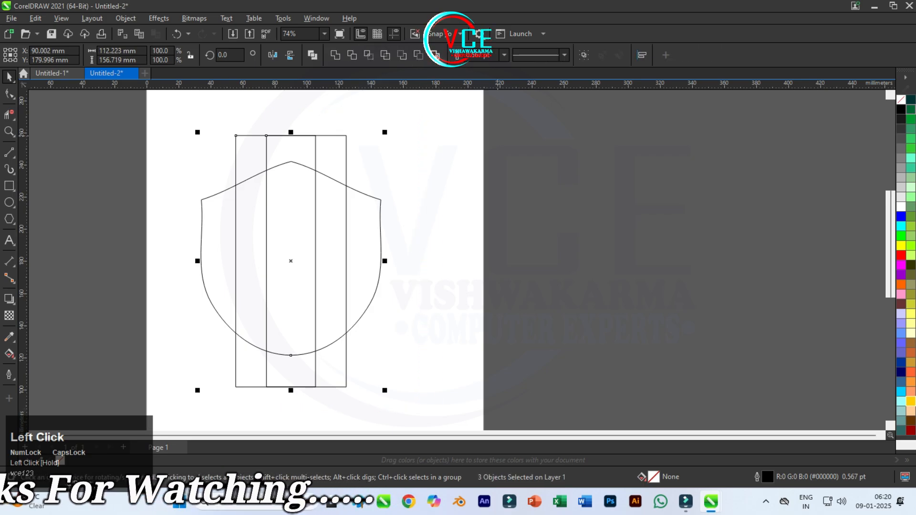
{"action": "left_click", "coordinate": [505, 55]}
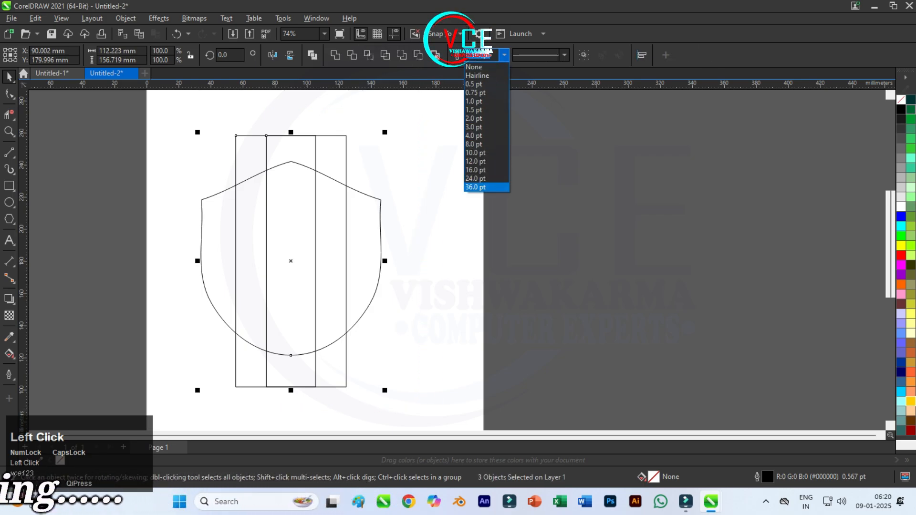
{"action": "left_click", "coordinate": [486, 184]}
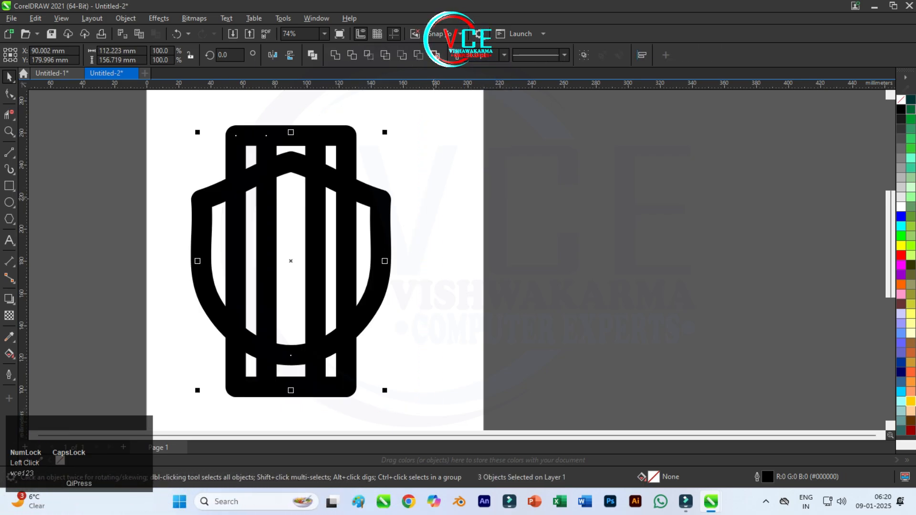
{"action": "left_click", "coordinate": [429, 208]}
Step: Narrow the inner rectangle symmetrically about its centre to about 25 mm wide to even out the gaps between the bars
{"action": "left_click", "coordinate": [315, 234]}
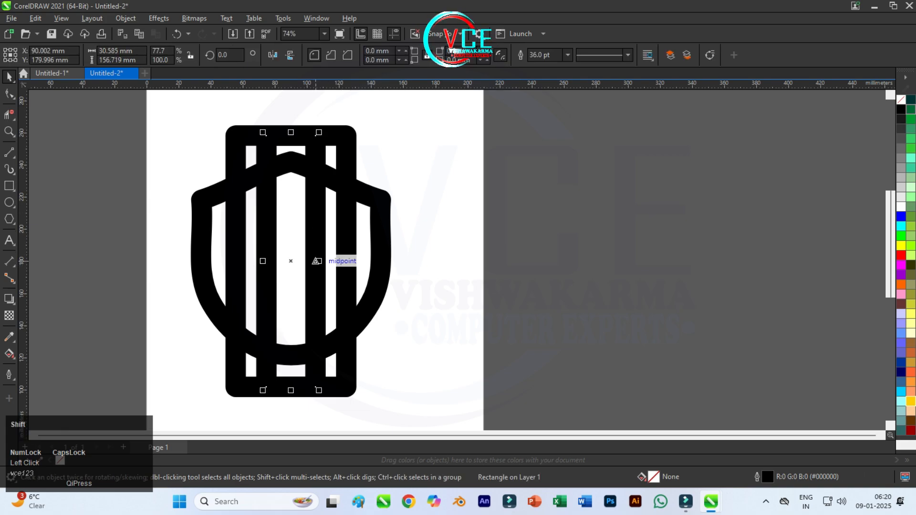
{"action": "left_click_drag", "start_coordinate": [315, 261], "coordinate": [312, 261]}
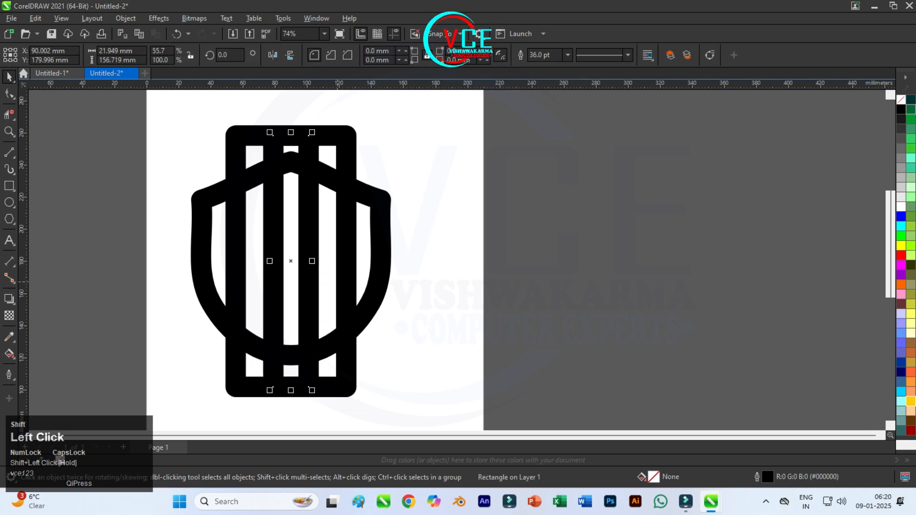
{"action": "scroll", "coordinate": [312, 260], "scroll_direction": "left", "scroll_amount": 2}
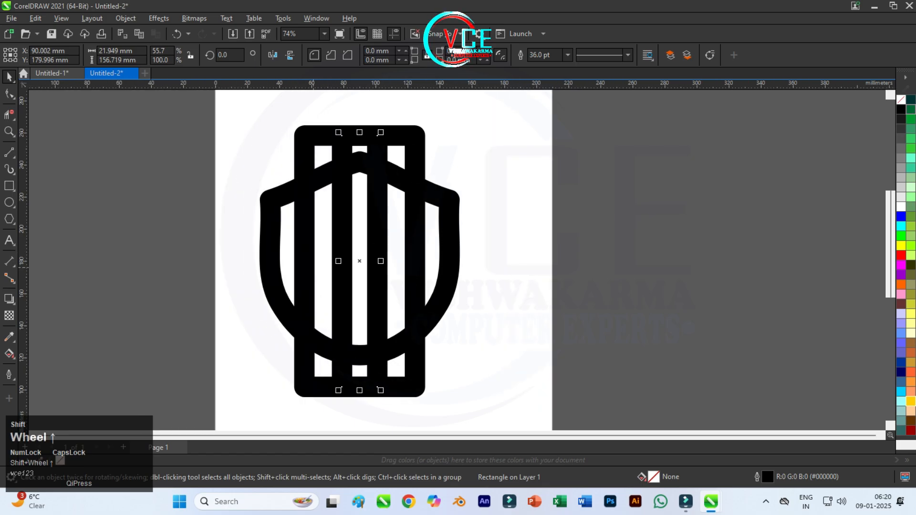
{"action": "scroll", "coordinate": [389, 257], "scroll_direction": "up", "scroll_amount": 5}
{"action": "scroll", "coordinate": [372, 269], "scroll_direction": "down", "scroll_amount": 5}
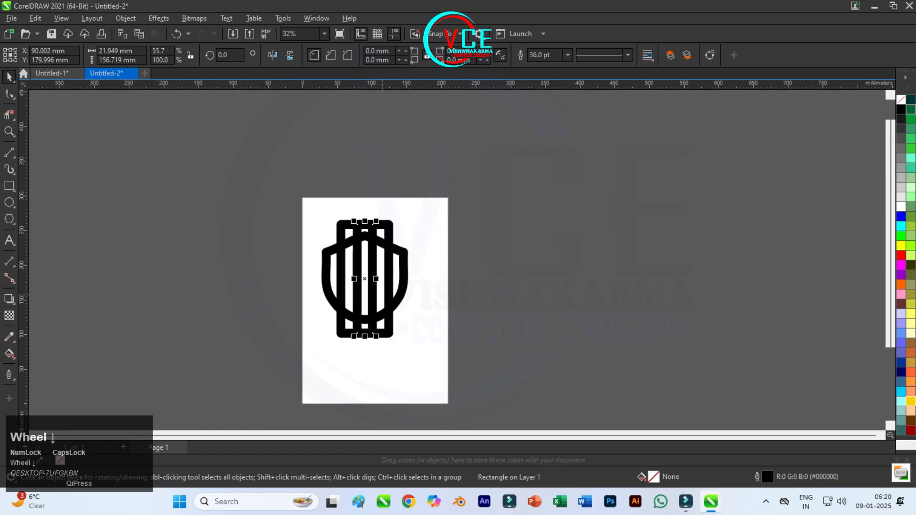
{"action": "scroll", "coordinate": [371, 269], "scroll_direction": "up", "scroll_amount": 10}
{"action": "scroll", "coordinate": [371, 269], "scroll_direction": "up", "scroll_amount": 1}
{"action": "left_click_drag", "start_coordinate": [350, 247], "coordinate": [356, 247]}
{"action": "scroll", "coordinate": [359, 265], "scroll_direction": "down", "scroll_amount": 4}
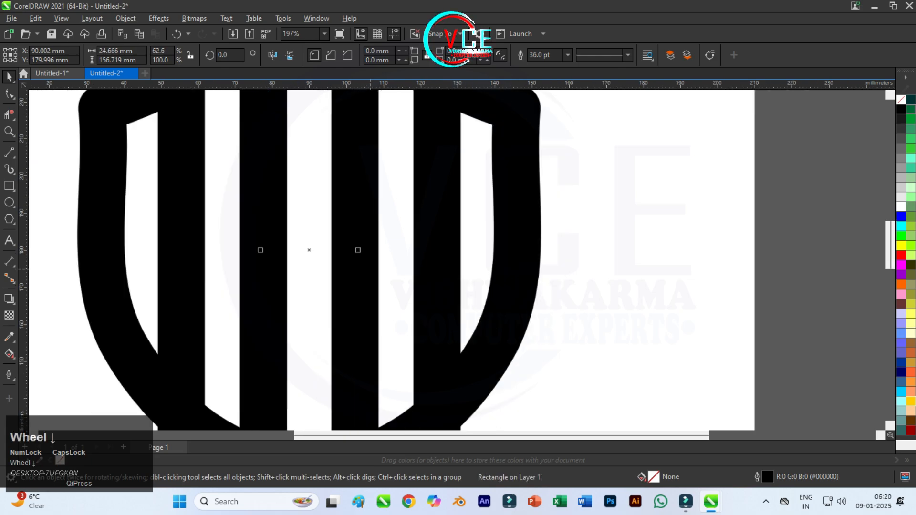
{"action": "scroll", "coordinate": [359, 266], "scroll_direction": "down", "scroll_amount": 1}
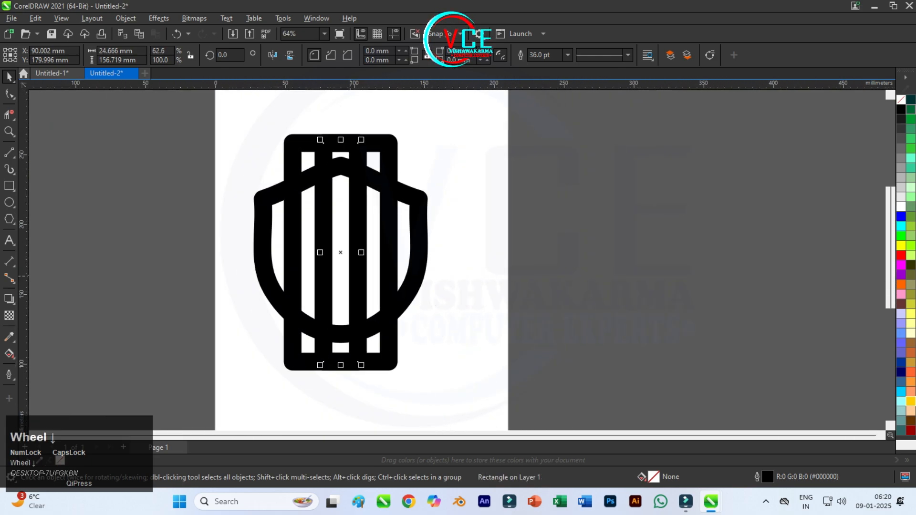
{"action": "left_click", "coordinate": [426, 148]}
Step: Draw a horizontal line about 112 mm long across the middle of the shield and set its outline width to 36 pt
{"action": "key", "text": "F10"}
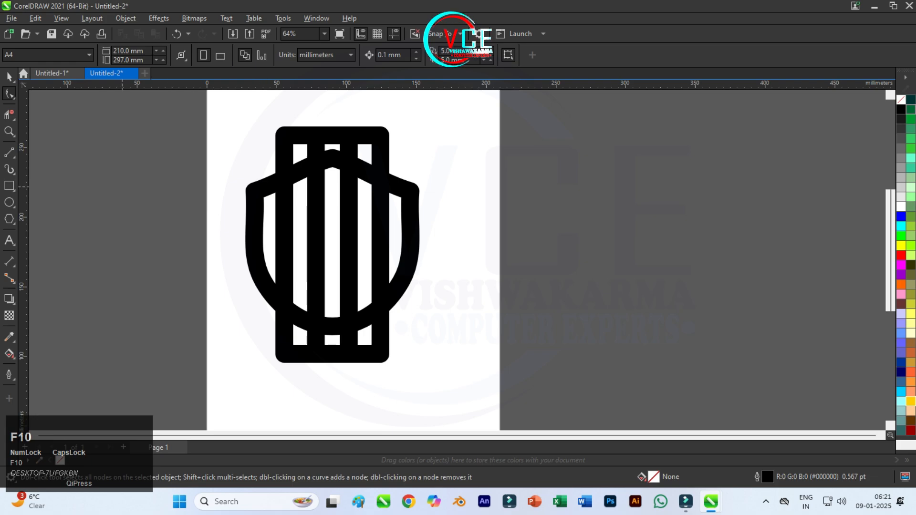
{"action": "left_click", "coordinate": [12, 154]}
{"action": "left_click", "coordinate": [47, 165]}
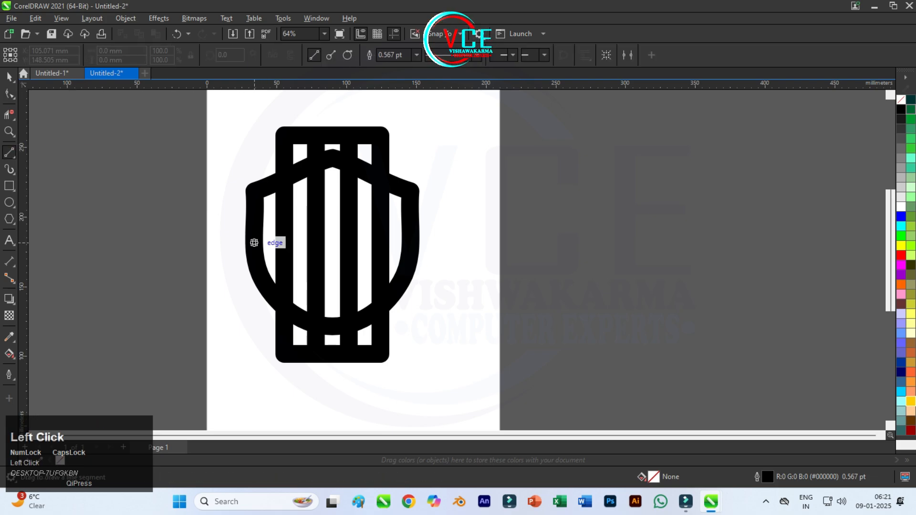
{"action": "left_click_drag", "start_coordinate": [254, 236], "coordinate": [415, 237]}
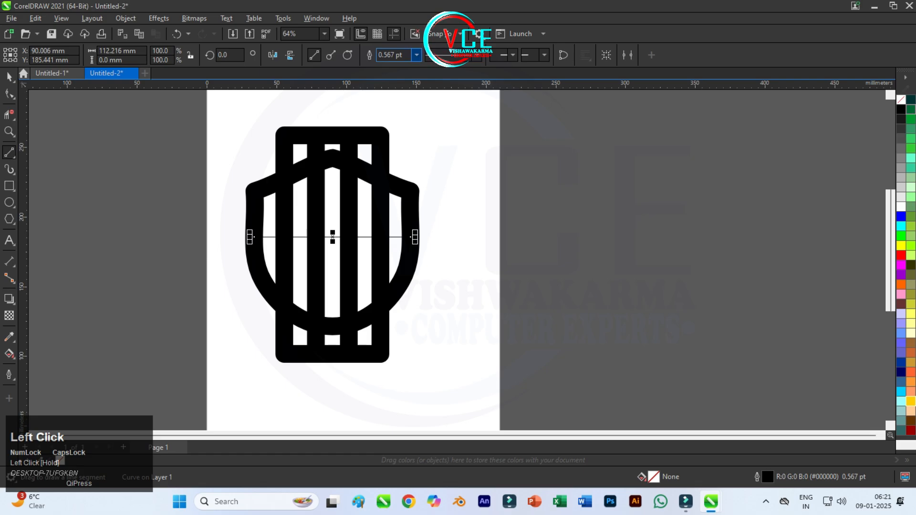
{"action": "left_click", "coordinate": [416, 55]}
{"action": "left_click", "coordinate": [396, 186]}
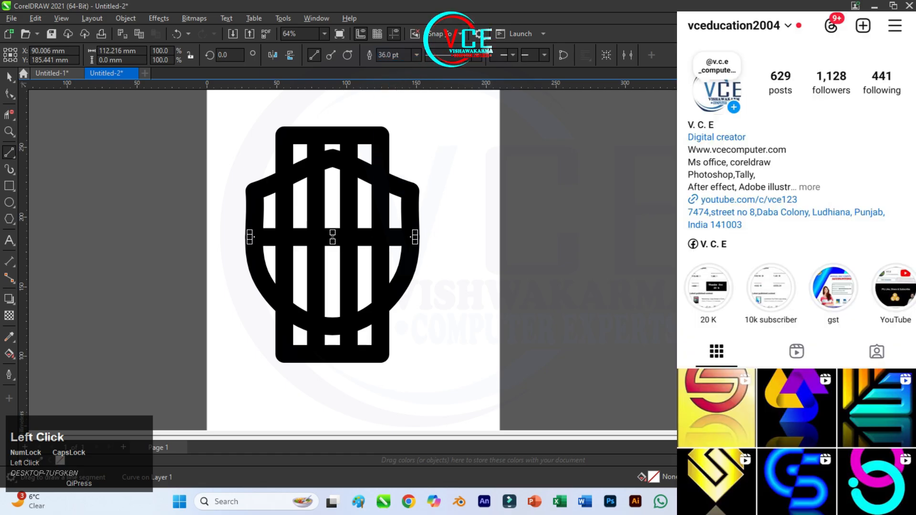
Step: Select the shield, both rectangles and the horizontal line and convert their outlines to objects
{"action": "left_click", "coordinate": [9, 77]}
{"action": "left_click", "coordinate": [281, 186]}
{"action": "left_click_drag", "start_coordinate": [462, 102], "coordinate": [220, 378]}
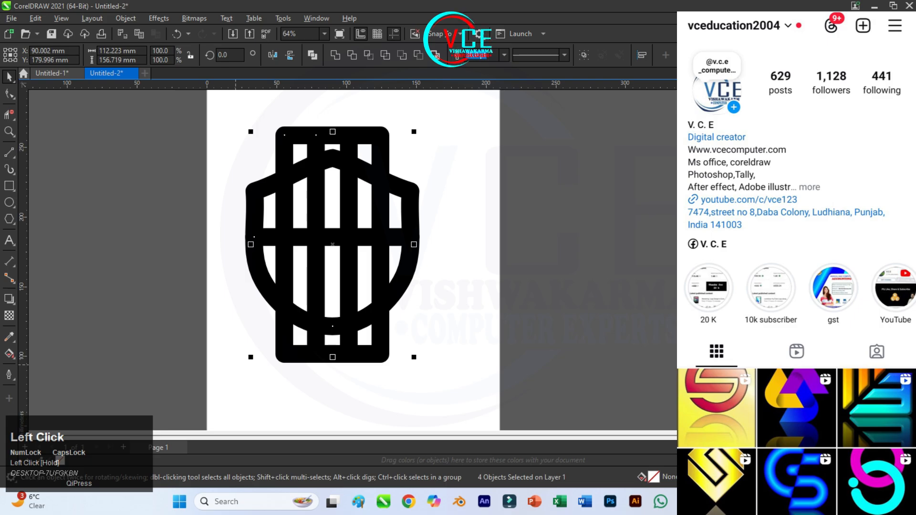
{"action": "left_click", "coordinate": [126, 18]}
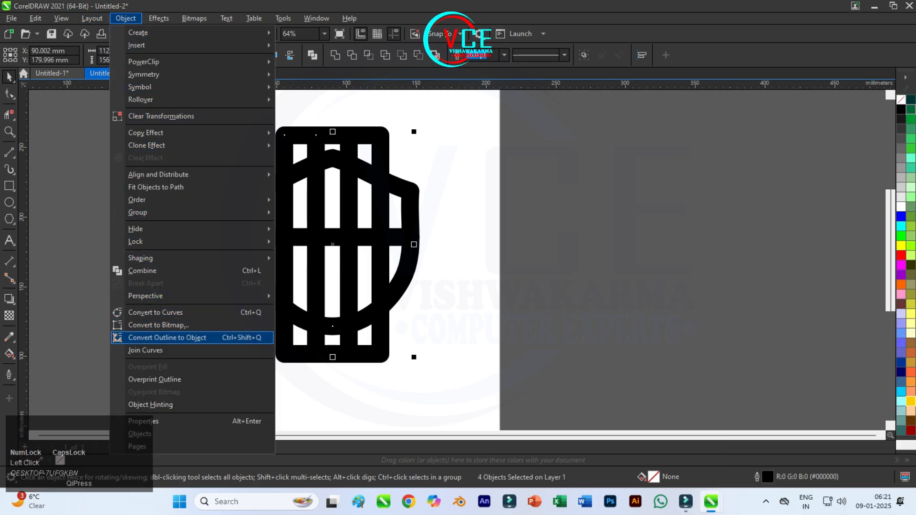
{"action": "left_click", "coordinate": [167, 337]}
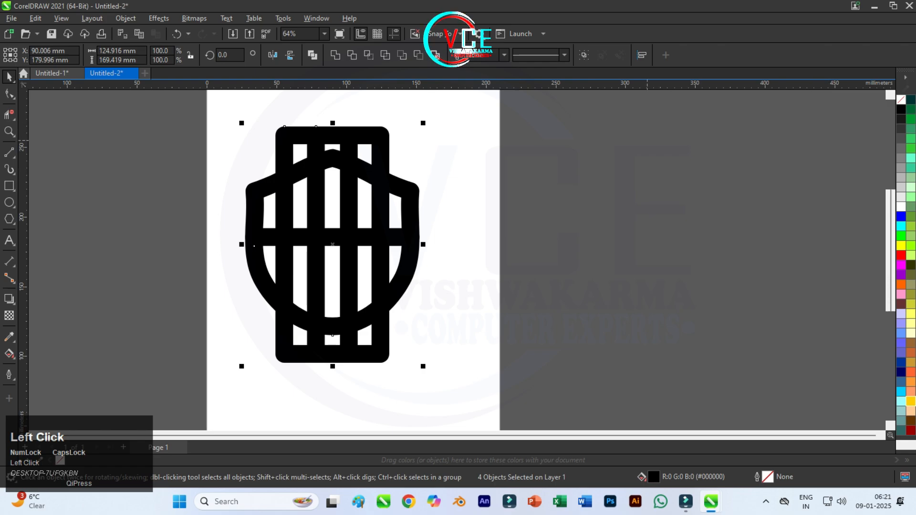
Step: Remove the fill from all the converted shapes and give them a thin black outline
{"action": "left_click", "coordinate": [901, 99]}
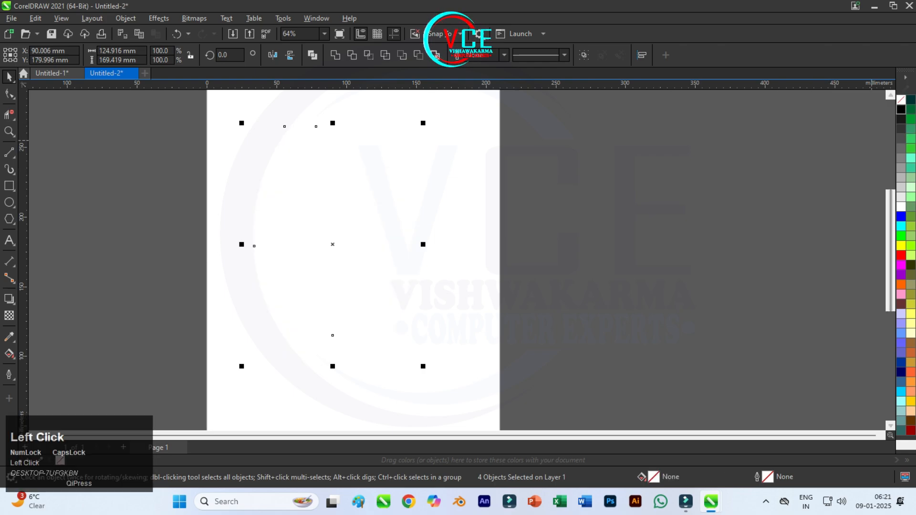
{"action": "right_click", "coordinate": [901, 109]}
{"action": "left_click", "coordinate": [854, 116]}
{"action": "key", "text": "Escape"}
{"action": "scroll", "coordinate": [369, 200], "scroll_direction": "up", "scroll_amount": 1}
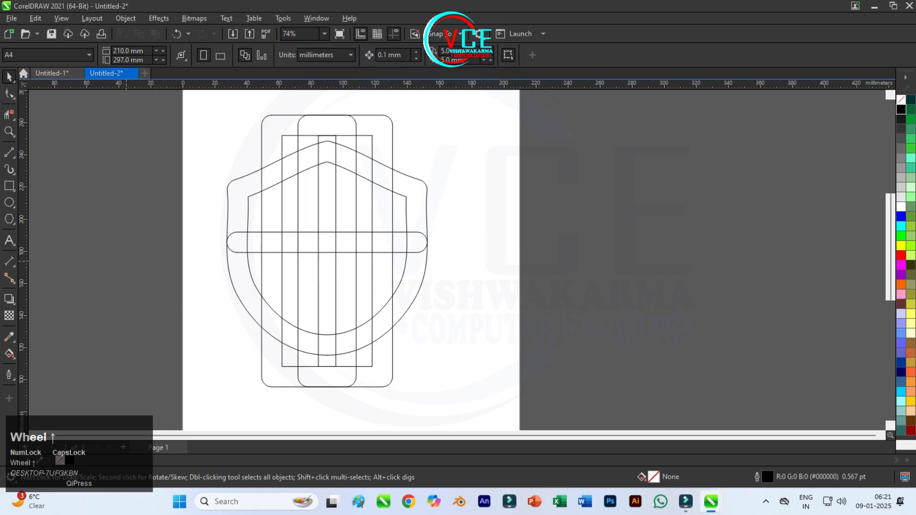
Step: Delete the rectangle segments that protrude above and below the shield's outer edge with the Virtual Segment Delete tool
{"action": "left_click_drag", "start_coordinate": [424, 112], "coordinate": [180, 392]}
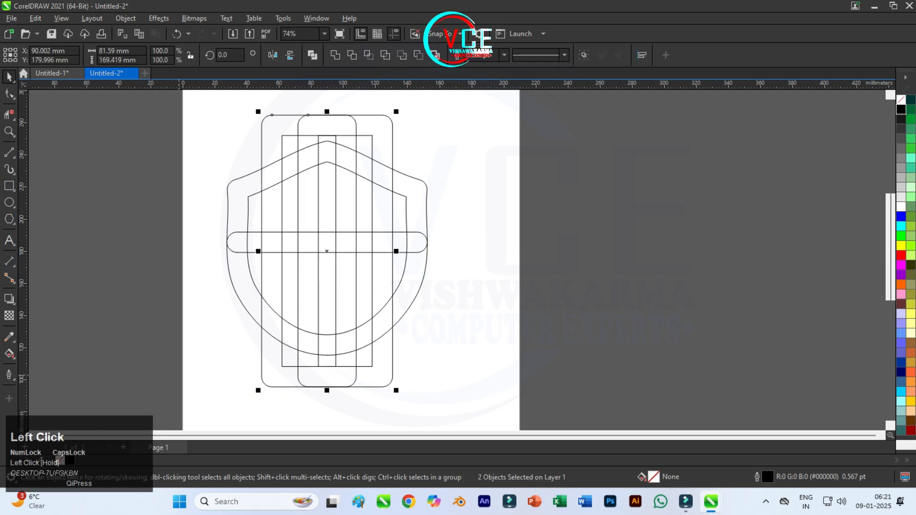
{"action": "left_click", "coordinate": [9, 115]}
{"action": "scroll", "coordinate": [348, 110], "scroll_direction": "up", "scroll_amount": 2}
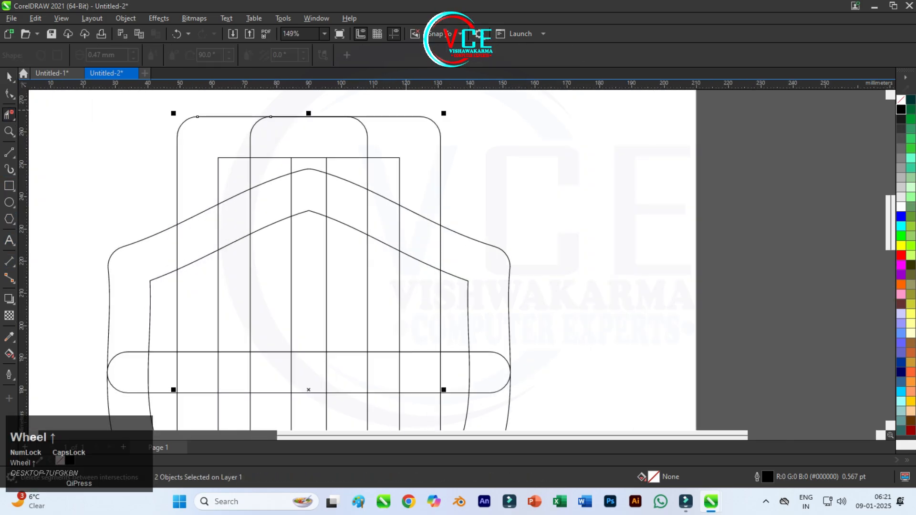
{"action": "left_click_drag", "start_coordinate": [433, 137], "coordinate": [387, 170]}
{"action": "left_click_drag", "start_coordinate": [386, 112], "coordinate": [349, 160]}
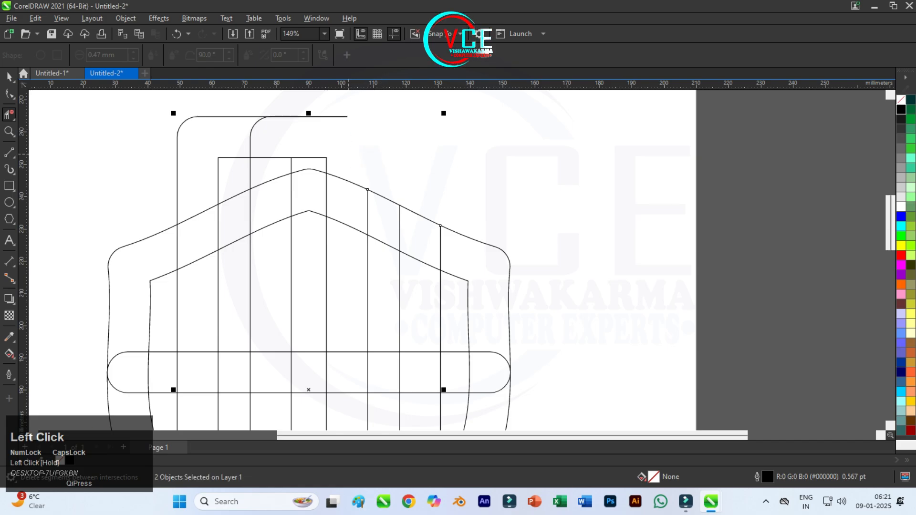
{"action": "left_click_drag", "start_coordinate": [347, 105], "coordinate": [287, 161]}
{"action": "left_click_drag", "start_coordinate": [275, 113], "coordinate": [170, 168]}
{"action": "scroll", "coordinate": [275, 145], "scroll_direction": "down", "scroll_amount": 2}
{"action": "scroll", "coordinate": [277, 374], "scroll_direction": "up", "scroll_amount": 2}
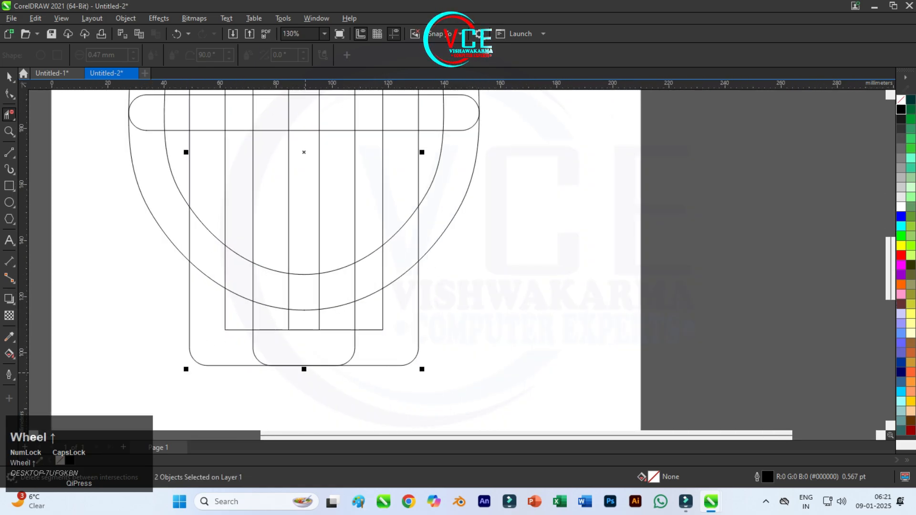
{"action": "left_click_drag", "start_coordinate": [159, 325], "coordinate": [445, 389]}
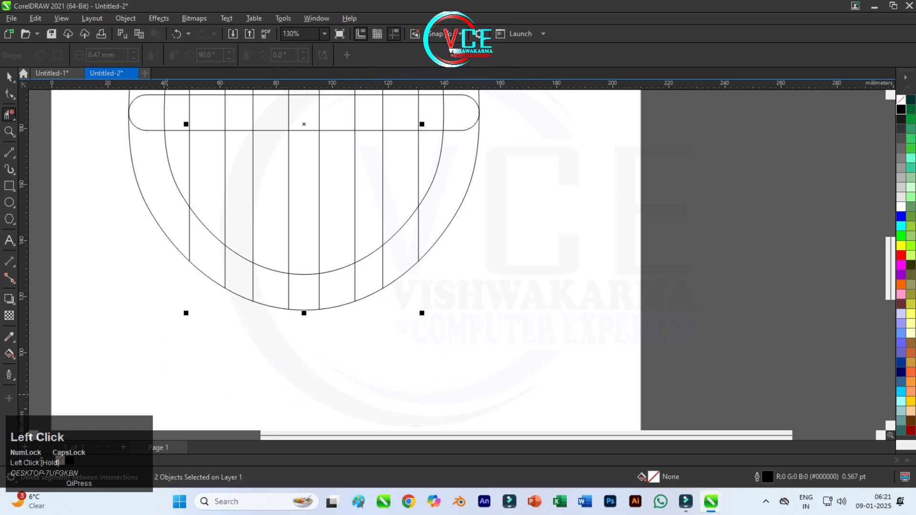
Step: Delete the shield and crossbar segments crossing the narrow gap between the two right-hand vertical bars
{"action": "scroll", "coordinate": [392, 404], "scroll_direction": "down", "scroll_amount": 2}
{"action": "scroll", "coordinate": [359, 180], "scroll_direction": "up", "scroll_amount": 2}
{"action": "scroll", "coordinate": [359, 180], "scroll_direction": "up", "scroll_amount": 1}
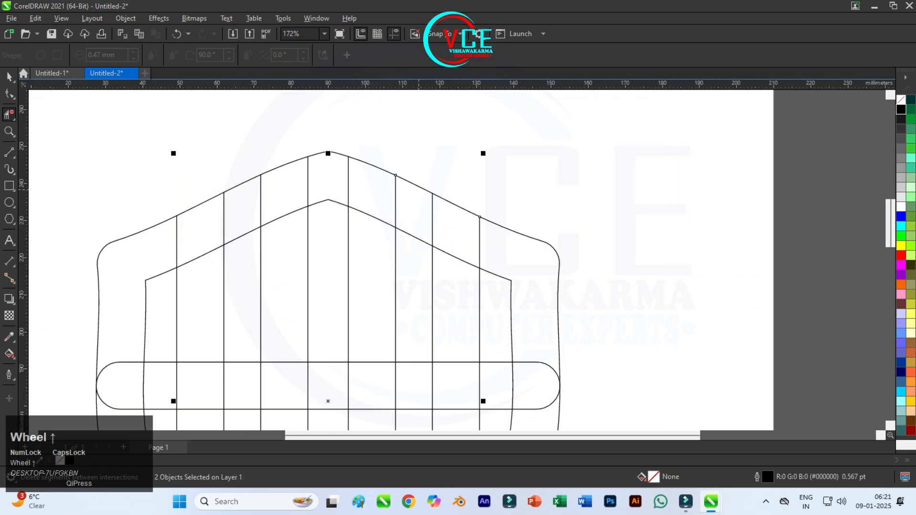
{"action": "scroll", "coordinate": [411, 228], "scroll_direction": "down", "scroll_amount": 2}
{"action": "scroll", "coordinate": [414, 410], "scroll_direction": "up", "scroll_amount": 2}
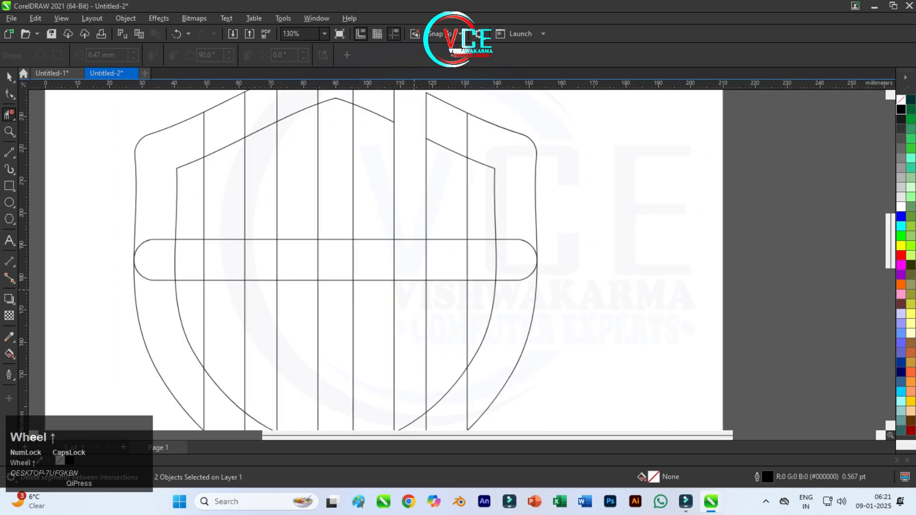
{"action": "scroll", "coordinate": [416, 276], "scroll_direction": "down", "scroll_amount": 2}
{"action": "scroll", "coordinate": [411, 372], "scroll_direction": "up", "scroll_amount": 2}
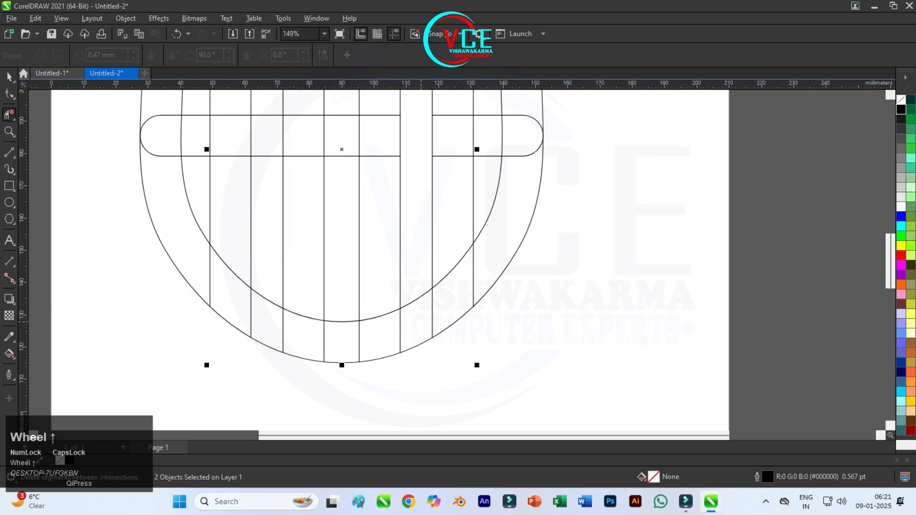
{"action": "left_click", "coordinate": [418, 300]}
{"action": "left_click", "coordinate": [416, 345]}
Step: Delete the segments closing the bottom of the central gap and those crossing the narrow gap between the two left-hand bars
{"action": "left_click", "coordinate": [348, 321]}
{"action": "left_click", "coordinate": [272, 302]}
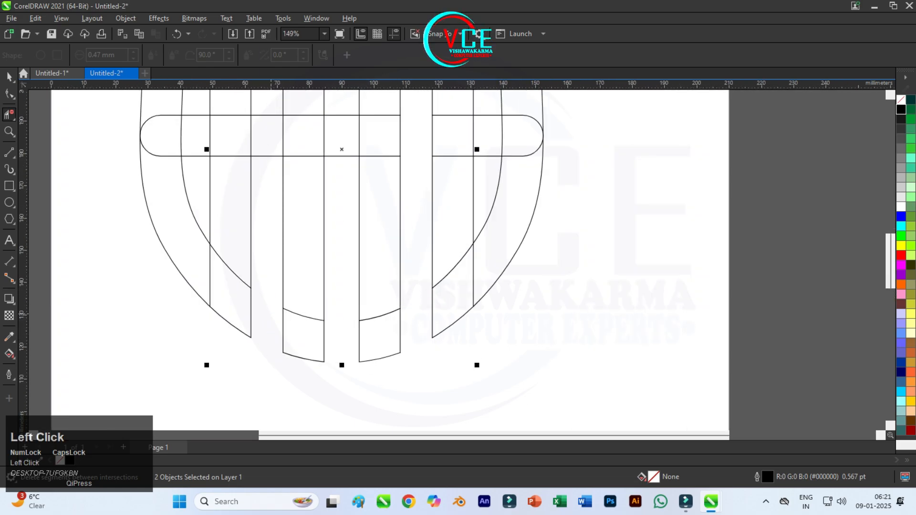
{"action": "left_click", "coordinate": [269, 156]}
{"action": "scroll", "coordinate": [286, 143], "scroll_direction": "down", "scroll_amount": 2}
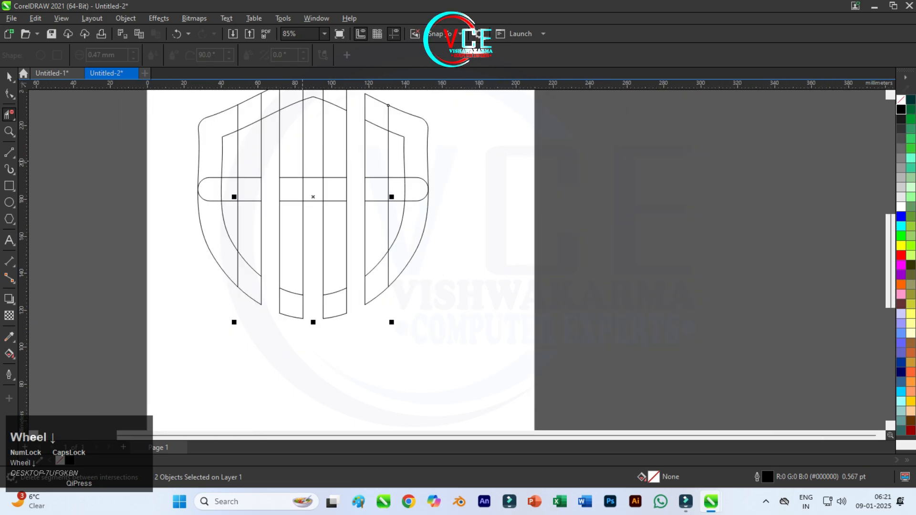
{"action": "scroll", "coordinate": [286, 143], "scroll_direction": "up", "scroll_amount": 3}
{"action": "left_click", "coordinate": [267, 175]}
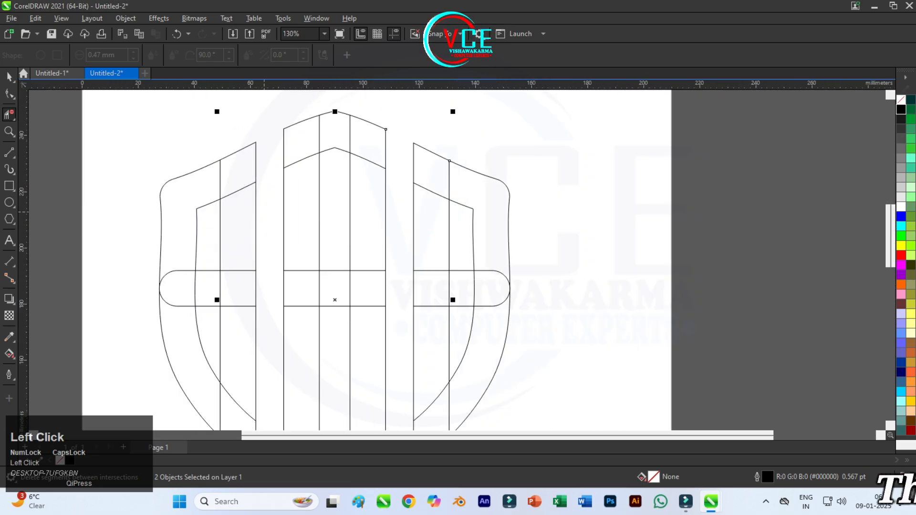
Step: Delete the inner overlapping segments of the shield's left section so it forms a continuous G shape
{"action": "scroll", "coordinate": [228, 233], "scroll_direction": "up", "scroll_amount": 2}
{"action": "left_click_drag", "start_coordinate": [278, 197], "coordinate": [217, 239]}
{"action": "left_click", "coordinate": [218, 167]}
{"action": "left_click_drag", "start_coordinate": [168, 280], "coordinate": [156, 339]}
{"action": "left_click", "coordinate": [206, 281]}
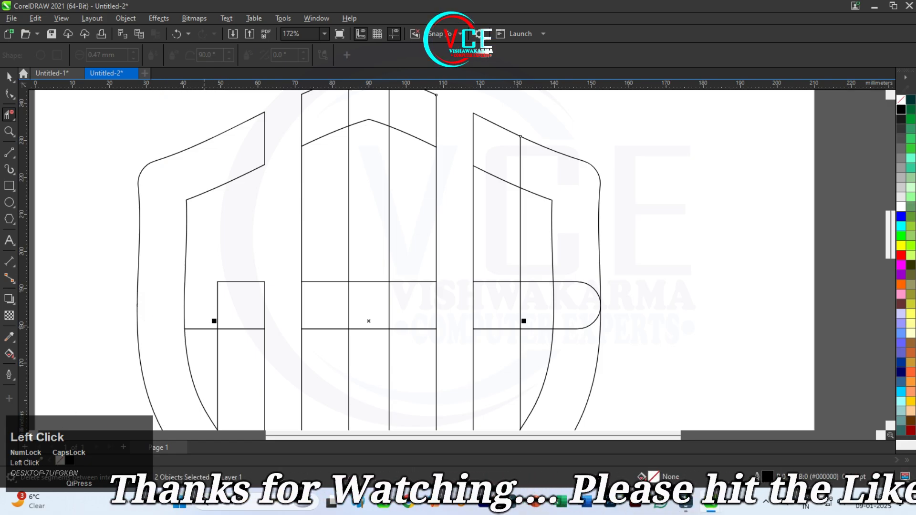
{"action": "left_click", "coordinate": [240, 329]}
{"action": "scroll", "coordinate": [245, 248], "scroll_direction": "down", "scroll_amount": 3}
{"action": "scroll", "coordinate": [241, 405], "scroll_direction": "up", "scroll_amount": 4}
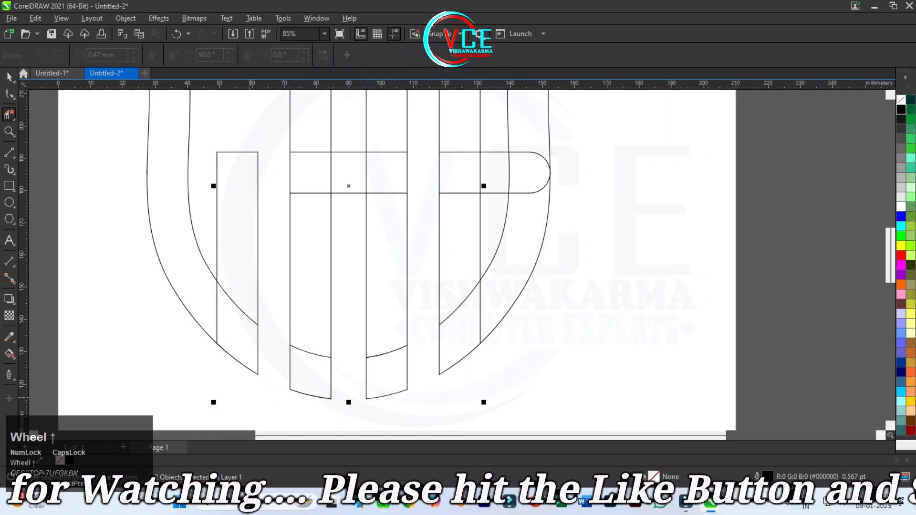
{"action": "left_click", "coordinate": [242, 287]}
{"action": "left_click", "coordinate": [207, 286]}
{"action": "scroll", "coordinate": [289, 354], "scroll_direction": "down", "scroll_amount": 1}
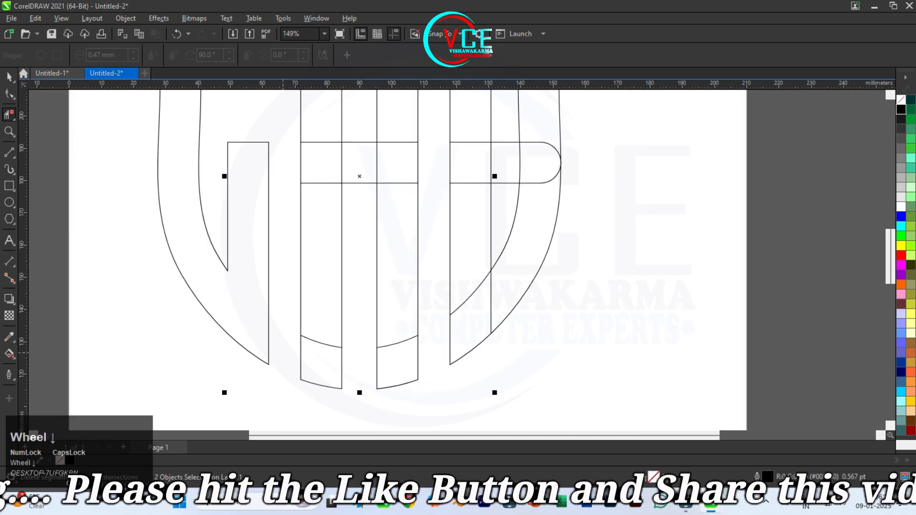
Step: Delete the overlapping segments at the foot, peak and crossbar of the centre section so it forms a letter A
{"action": "left_click", "coordinate": [321, 342]}
{"action": "scroll", "coordinate": [337, 402], "scroll_direction": "down", "scroll_amount": 2}
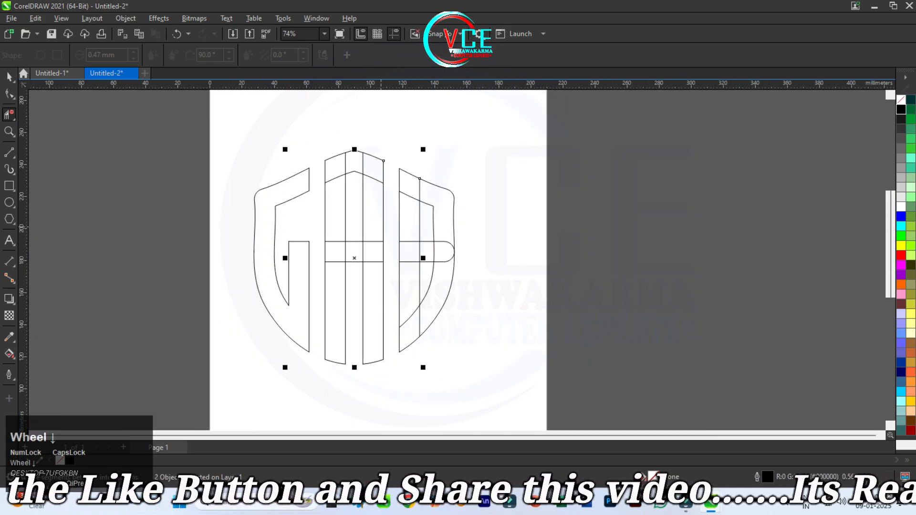
{"action": "scroll", "coordinate": [368, 186], "scroll_direction": "up", "scroll_amount": 2}
{"action": "left_click", "coordinate": [322, 150]}
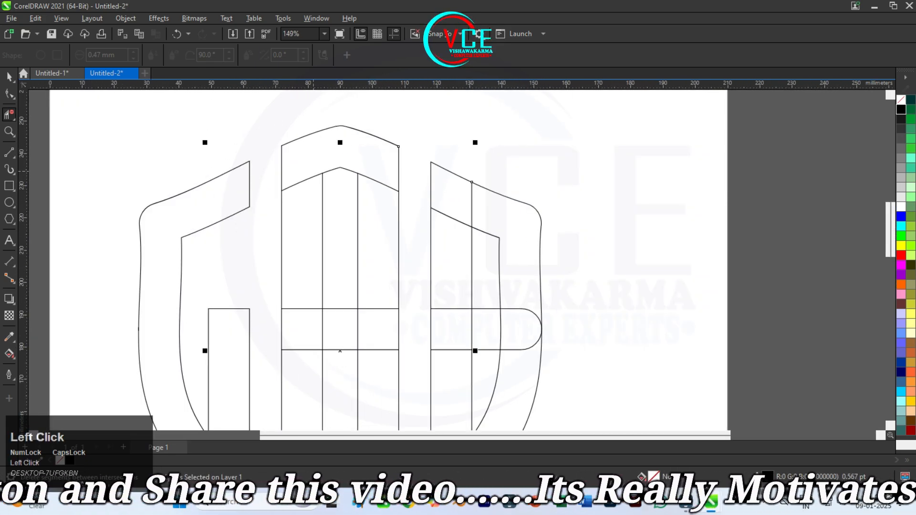
{"action": "left_click_drag", "start_coordinate": [368, 333], "coordinate": [316, 329]}
{"action": "scroll", "coordinate": [472, 196], "scroll_direction": "down", "scroll_amount": 3}
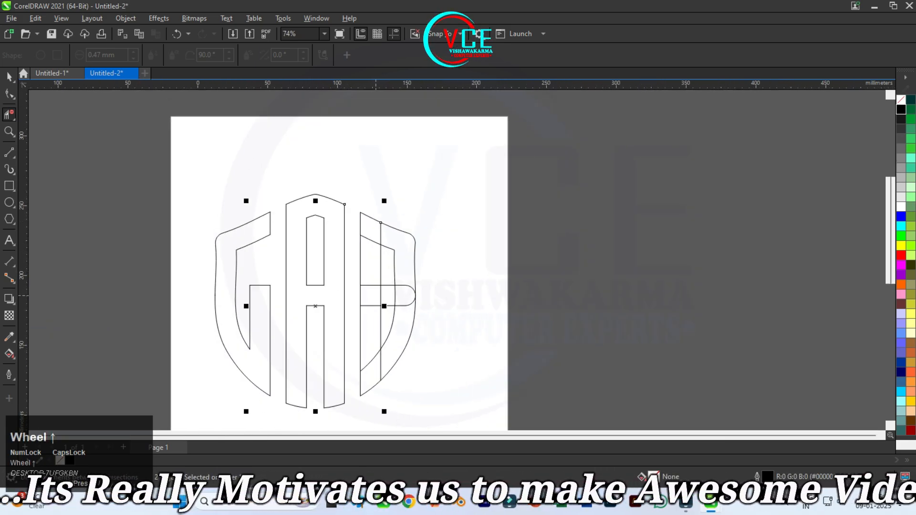
Step: Delete the overlapping segments of the shield's right section so it mirrors the left G shape
{"action": "scroll", "coordinate": [472, 196], "scroll_direction": "up", "scroll_amount": 2}
{"action": "left_click", "coordinate": [384, 181]}
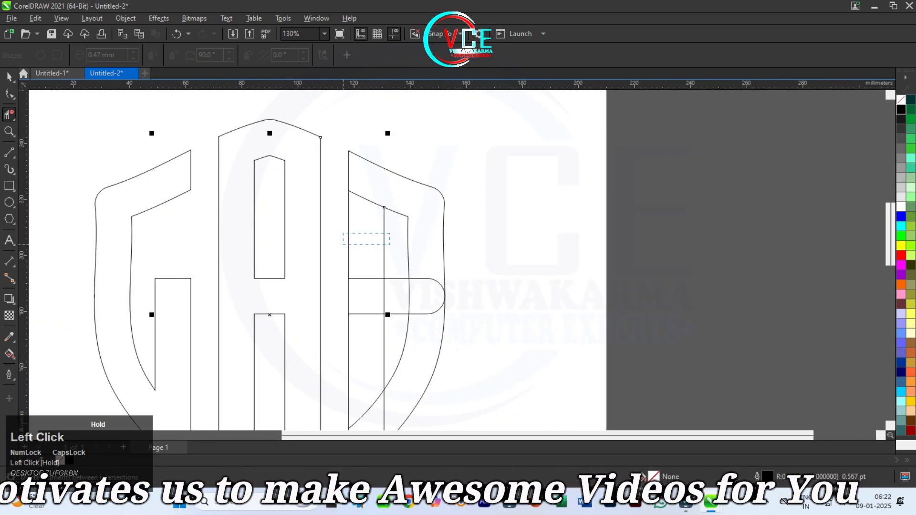
{"action": "left_click_drag", "start_coordinate": [390, 234], "coordinate": [343, 245]}
{"action": "scroll", "coordinate": [362, 234], "scroll_direction": "down", "scroll_amount": 2}
{"action": "scroll", "coordinate": [388, 293], "scroll_direction": "up", "scroll_amount": 3}
{"action": "left_click", "coordinate": [401, 246]}
{"action": "left_click_drag", "start_coordinate": [376, 196], "coordinate": [372, 255]}
{"action": "left_click_drag", "start_coordinate": [340, 368], "coordinate": [339, 370]}
{"action": "left_click_drag", "start_coordinate": [377, 354], "coordinate": [354, 364]}
{"action": "scroll", "coordinate": [386, 306], "scroll_direction": "down", "scroll_amount": 2}
{"action": "left_click", "coordinate": [8, 77]}
{"action": "scroll", "coordinate": [310, 302], "scroll_direction": "up", "scroll_amount": 2}
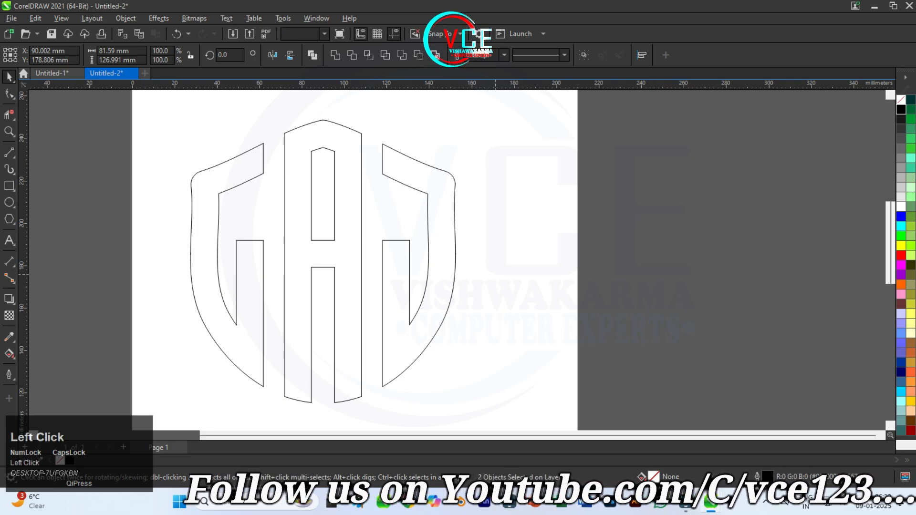
{"action": "left_click", "coordinate": [495, 274]}
Step: Fill the left, centre and right letter sections with orange using Smart Fill
{"action": "left_click", "coordinate": [9, 353]}
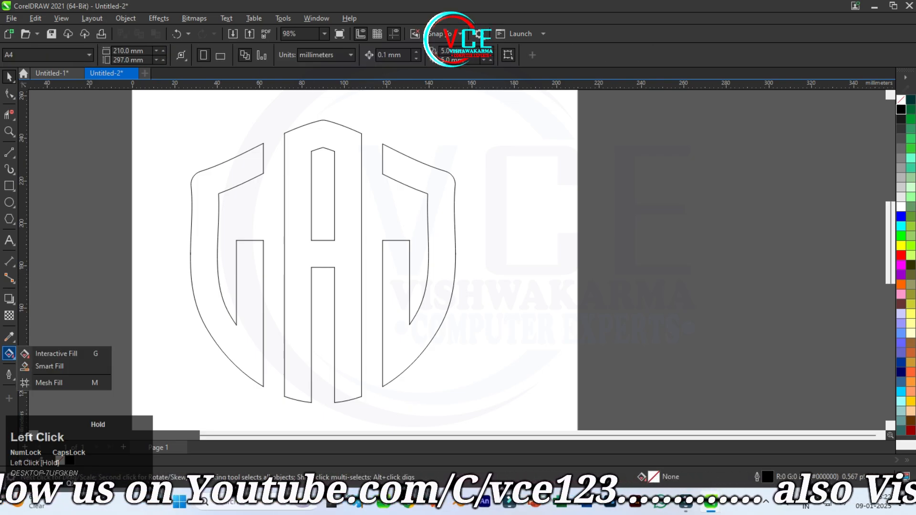
{"action": "left_click", "coordinate": [43, 366]}
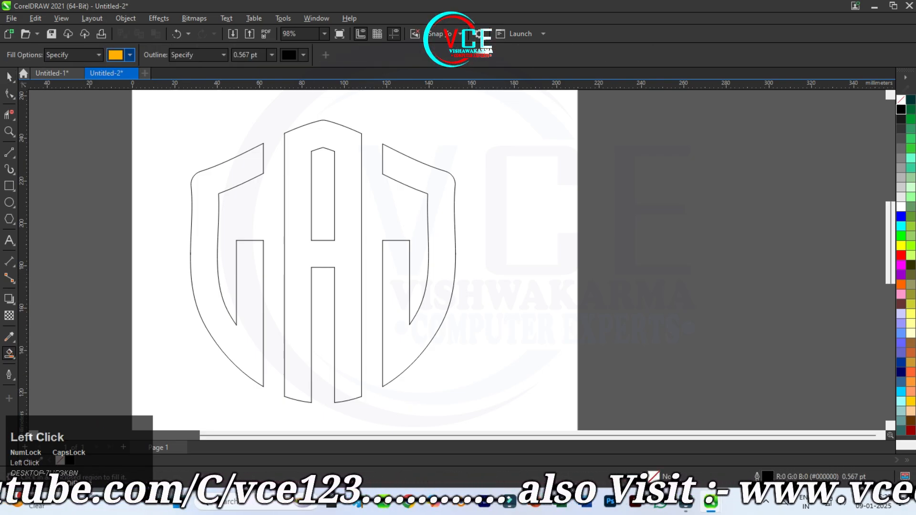
{"action": "left_click", "coordinate": [212, 266]}
{"action": "left_click", "coordinate": [315, 250]}
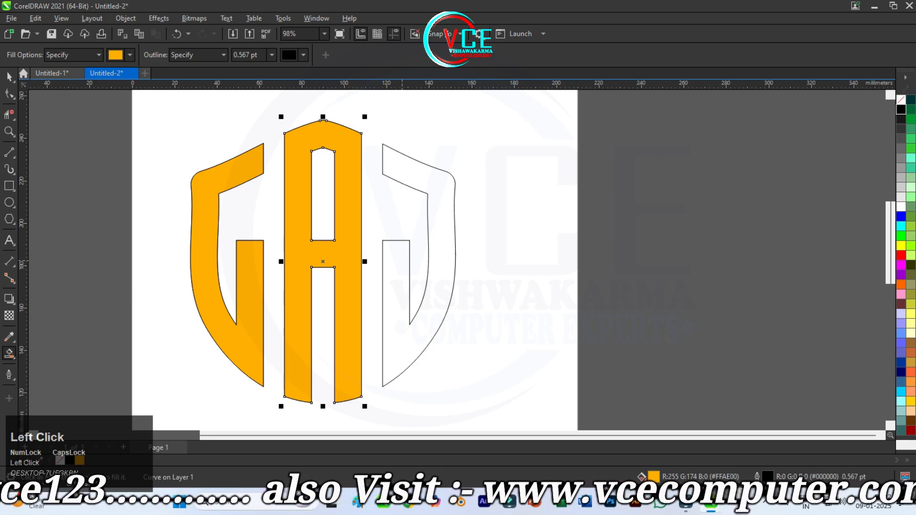
{"action": "left_click", "coordinate": [397, 256]}
{"action": "left_click", "coordinate": [9, 77]}
{"action": "scroll", "coordinate": [212, 206], "scroll_direction": "down", "scroll_amount": 1}
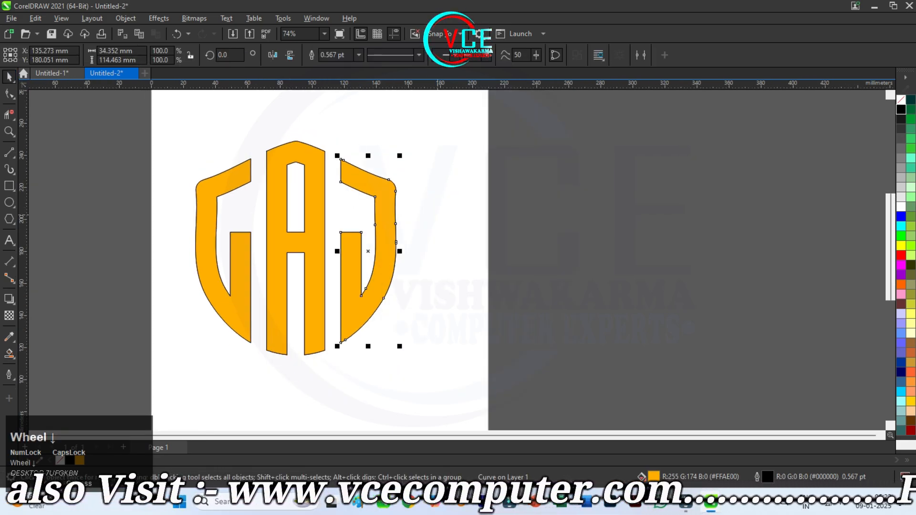
{"action": "left_click", "coordinate": [238, 139]}
Step: Move the orange-filled right, centre and left letter sections off their outlines, keeping them in the same arrangement to the right
{"action": "scroll", "coordinate": [239, 139], "scroll_direction": "down", "scroll_amount": 2}
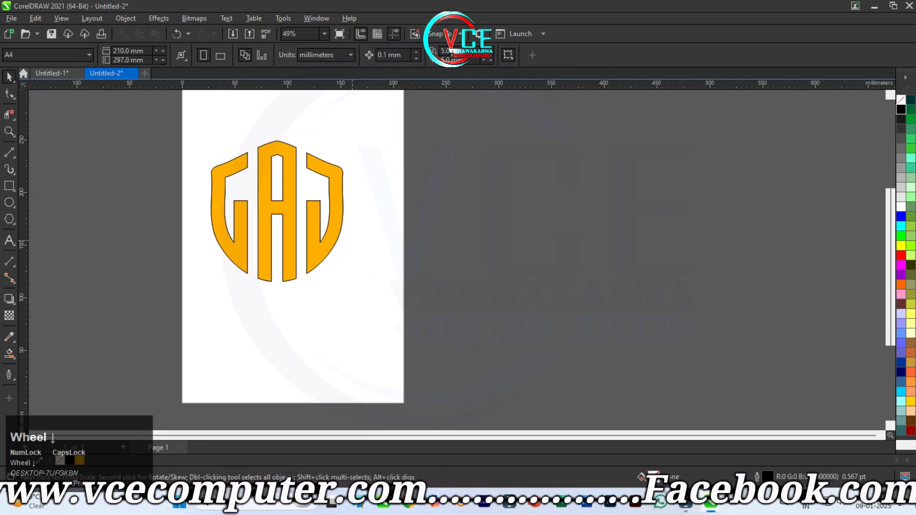
{"action": "left_click_drag", "start_coordinate": [334, 206], "coordinate": [495, 220]}
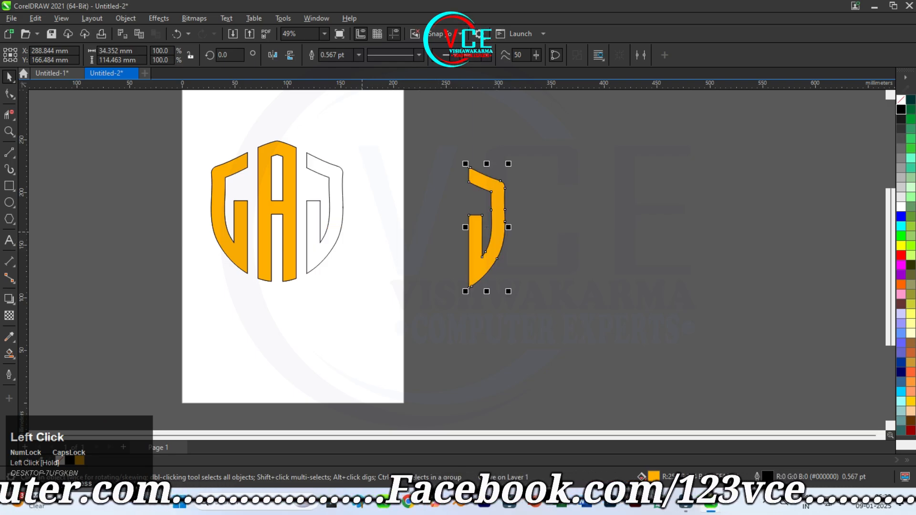
{"action": "left_click", "coordinate": [283, 214]}
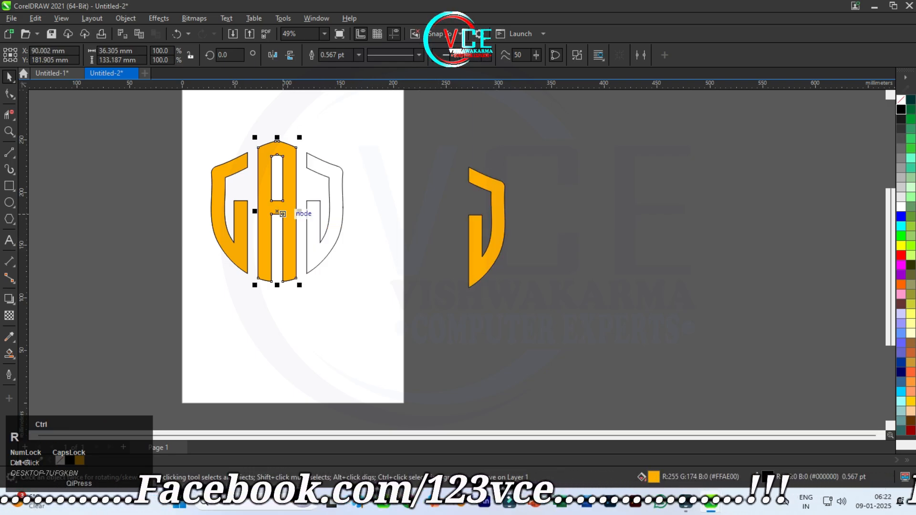
{"action": "left_click_drag", "start_coordinate": [282, 214], "coordinate": [444, 228]}
{"action": "left_click", "coordinate": [219, 214]}
{"action": "left_click_drag", "start_coordinate": [218, 215], "coordinate": [381, 228]}
Step: Delete the original unfilled outlines of all three letter sections
{"action": "left_click_drag", "start_coordinate": [191, 120], "coordinate": [349, 286]}
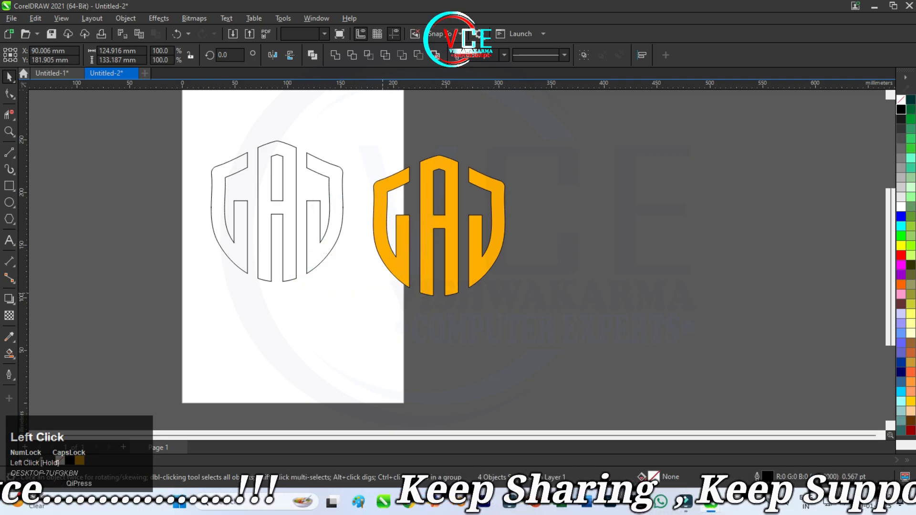
{"action": "left_click_drag", "start_coordinate": [193, 122], "coordinate": [354, 292]}
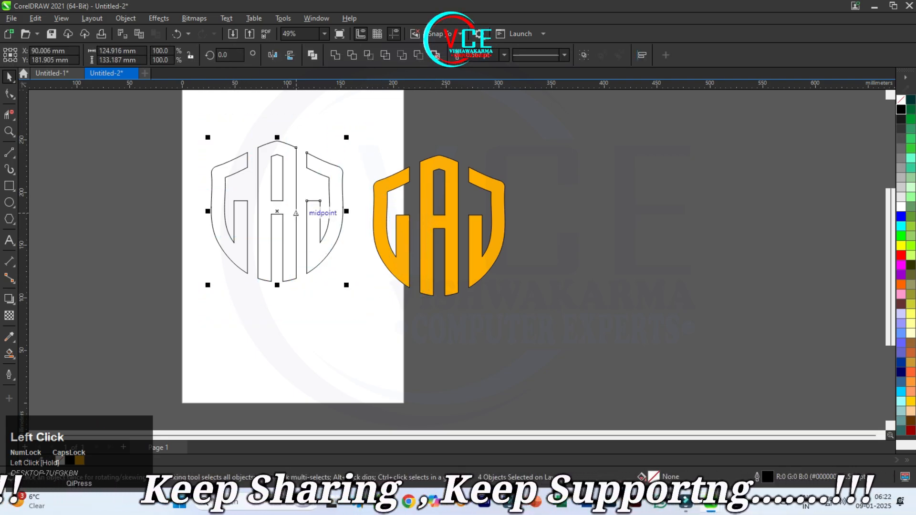
{"action": "key", "text": "Delete"}
Step: Move the three orange letter sections back onto the page and weld them into one curve
{"action": "left_click_drag", "start_coordinate": [344, 134], "coordinate": [534, 316]}
{"action": "left_click_drag", "start_coordinate": [458, 234], "coordinate": [309, 225]}
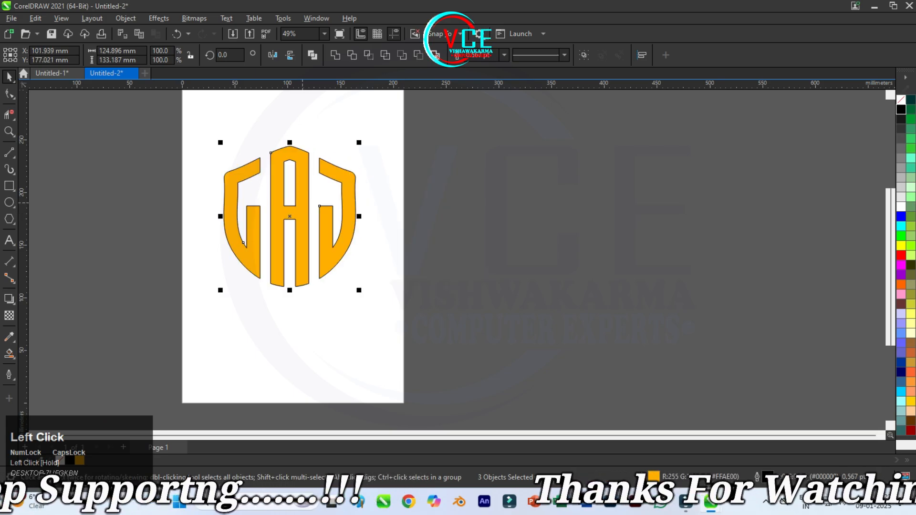
{"action": "scroll", "coordinate": [310, 225], "scroll_direction": "up", "scroll_amount": 2}
{"action": "left_click", "coordinate": [336, 55]}
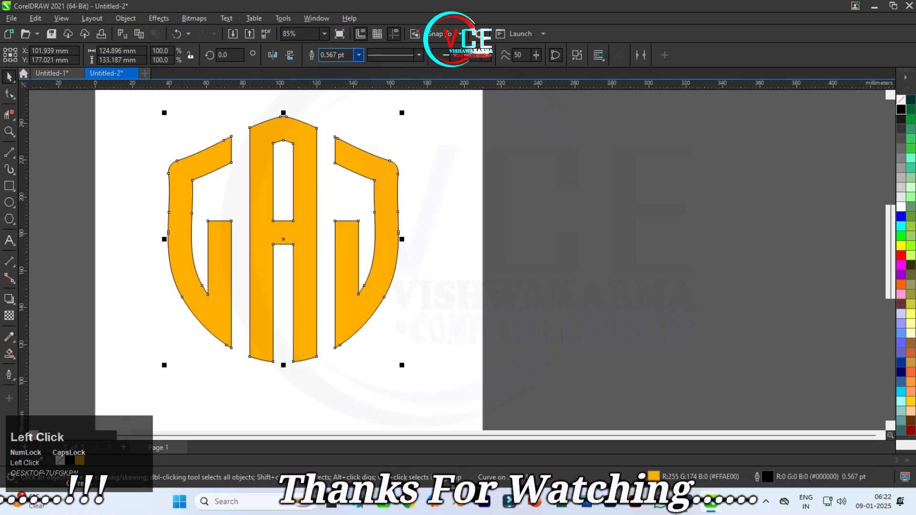
Step: Apply a linear fountain fill diagonally from the G's lower left to the J's upper right, ending in blue
{"action": "left_click", "coordinate": [10, 353]}
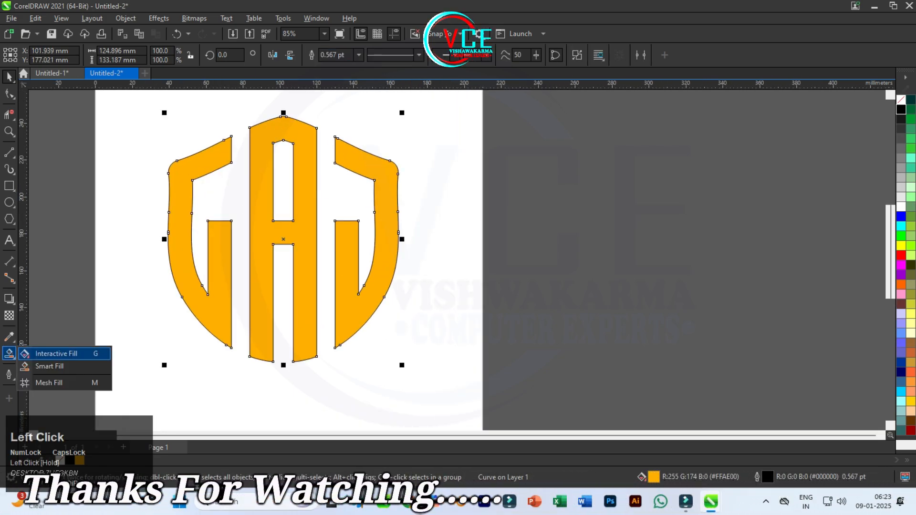
{"action": "left_click", "coordinate": [53, 354]}
{"action": "left_click_drag", "start_coordinate": [174, 292], "coordinate": [382, 158]}
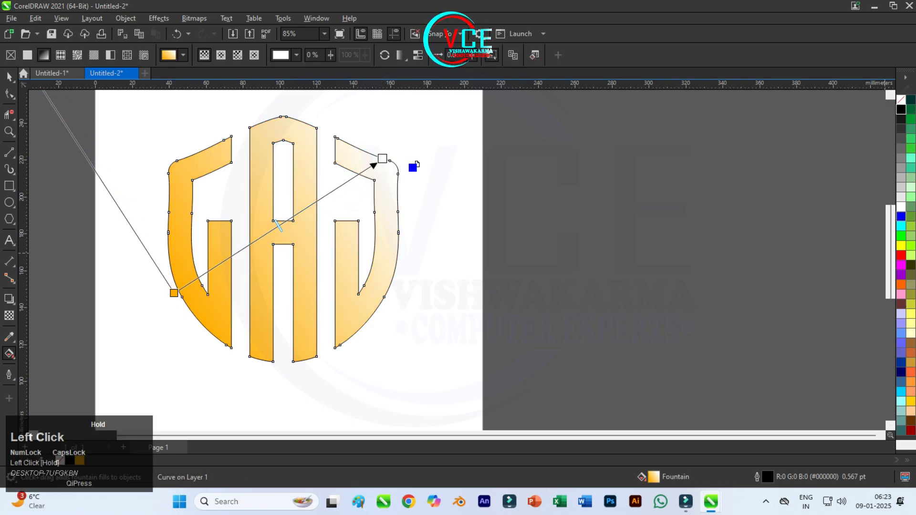
{"action": "left_click_drag", "start_coordinate": [383, 158], "coordinate": [382, 158]}
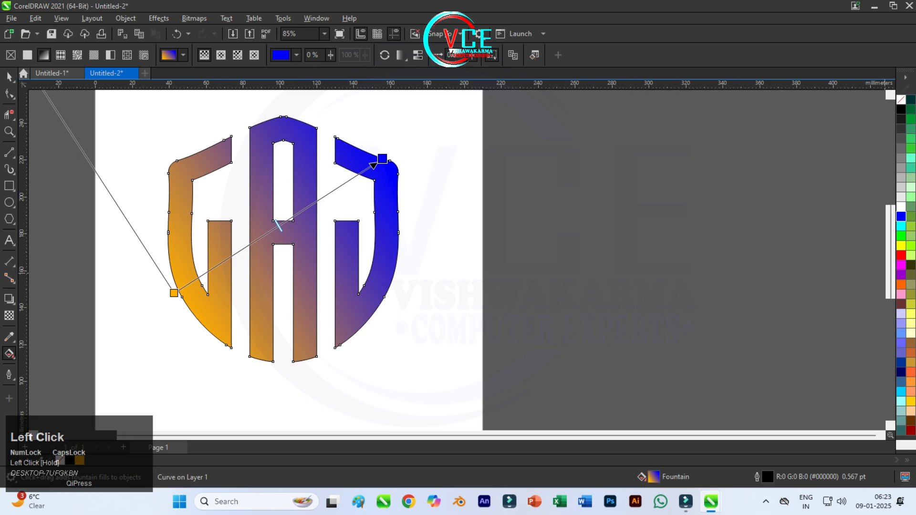
Step: Set the gradient's start colour to magenta and add a golden yellow colour near its midpoint
{"action": "left_click_drag", "start_coordinate": [901, 265], "coordinate": [190, 290]}
{"action": "key", "text": "Escape"}
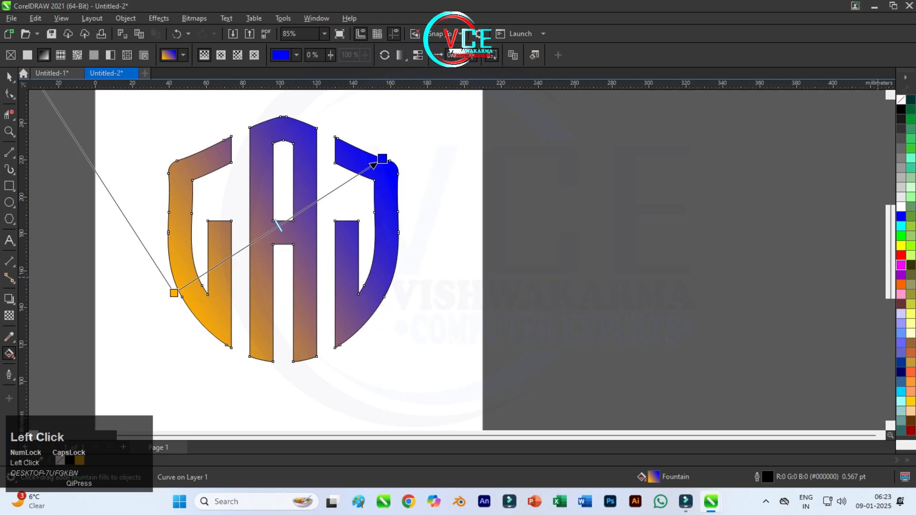
{"action": "left_click_drag", "start_coordinate": [184, 294], "coordinate": [174, 293]}
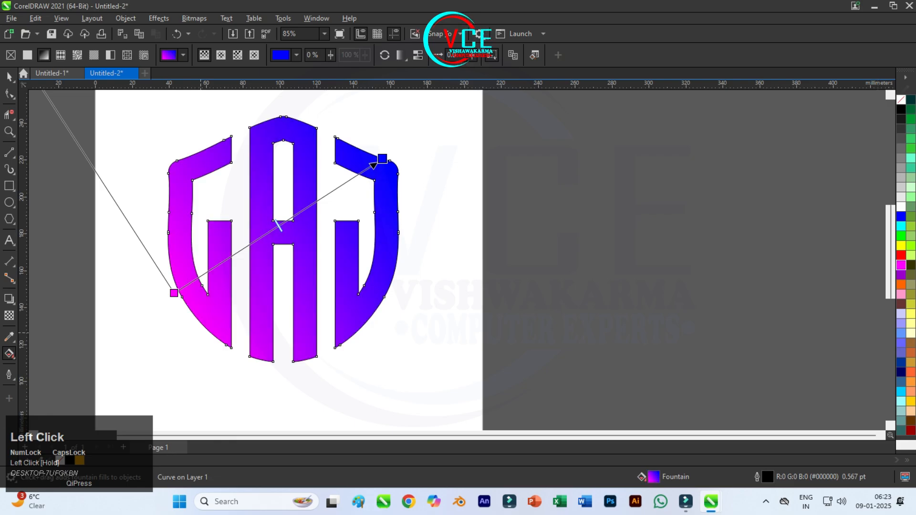
{"action": "left_click_drag", "start_coordinate": [911, 400], "coordinate": [274, 228]}
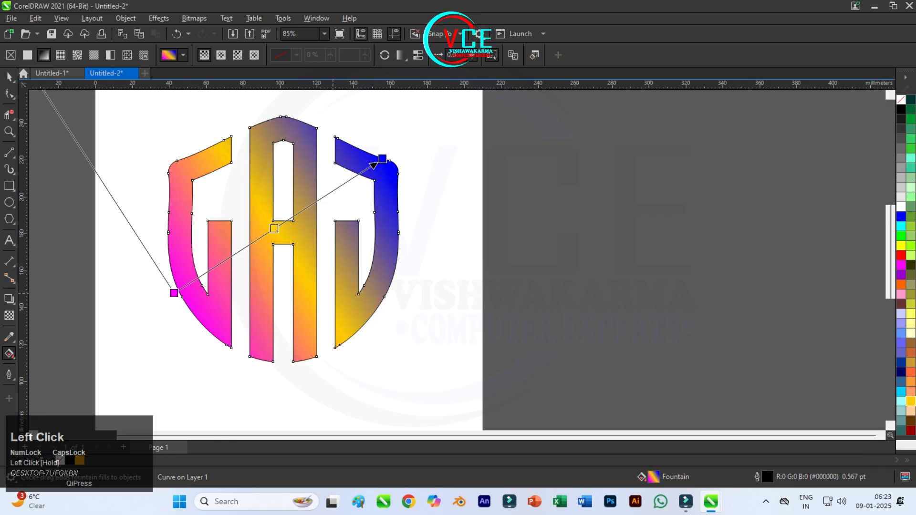
{"action": "left_click", "coordinate": [9, 76]}
Step: Apply the Plastic texture effect to the welded logo with Depth 90 and Smoothness 90
{"action": "scroll", "coordinate": [217, 115], "scroll_direction": "up", "scroll_amount": 2}
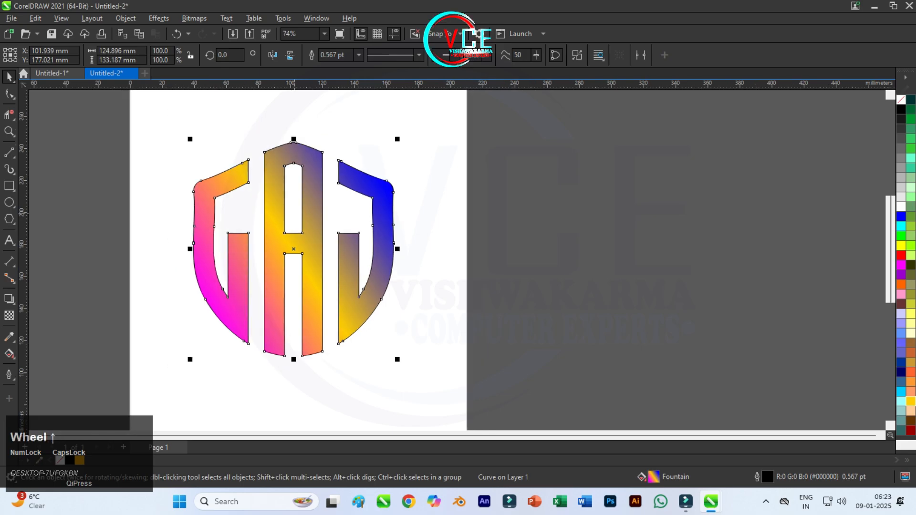
{"action": "left_click", "coordinate": [159, 19]}
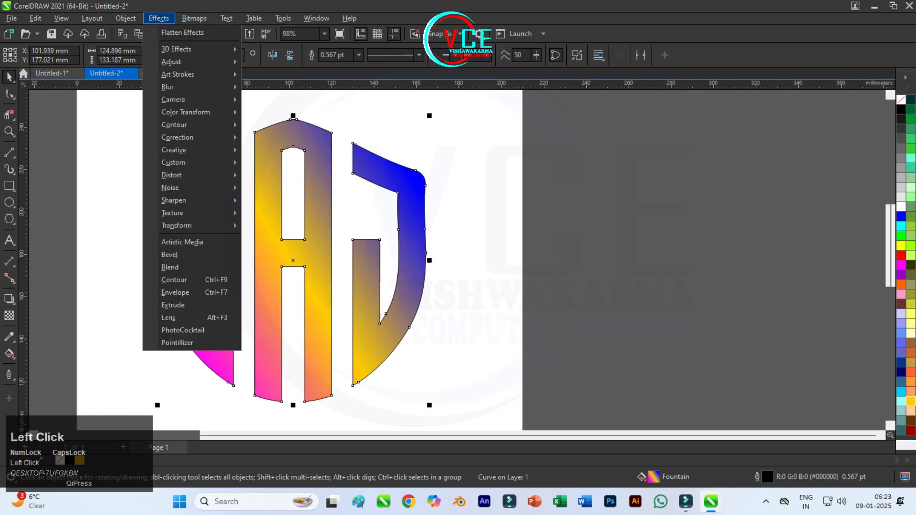
{"action": "mouse_move", "coordinate": [191, 213]}
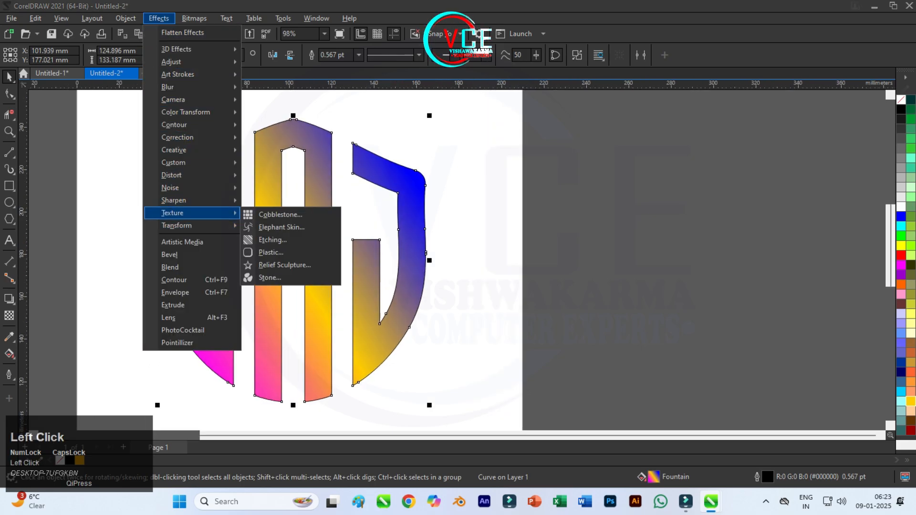
{"action": "left_click", "coordinate": [272, 251]}
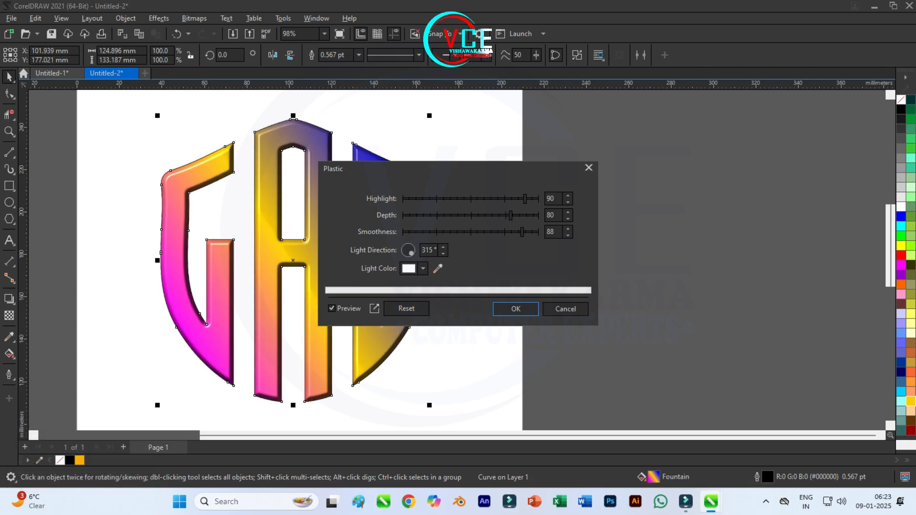
{"action": "left_click", "coordinate": [510, 215]}
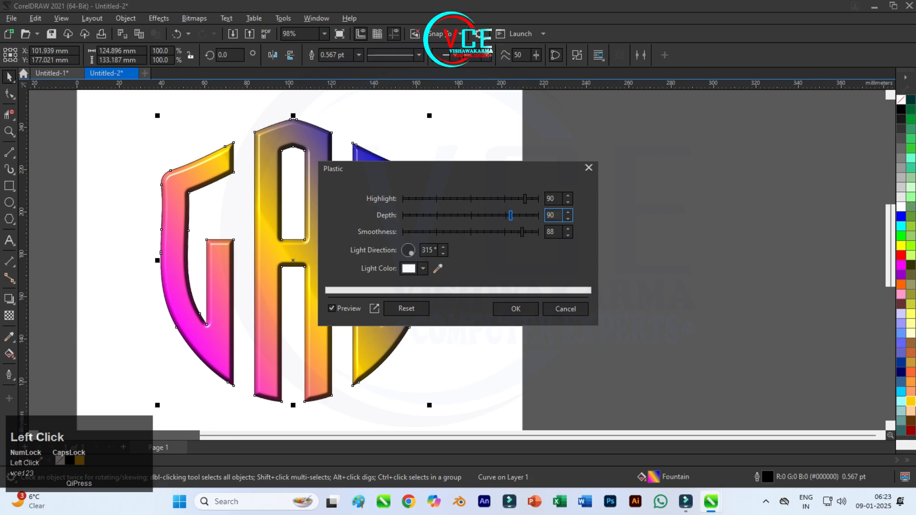
{"action": "left_click", "coordinate": [522, 232]}
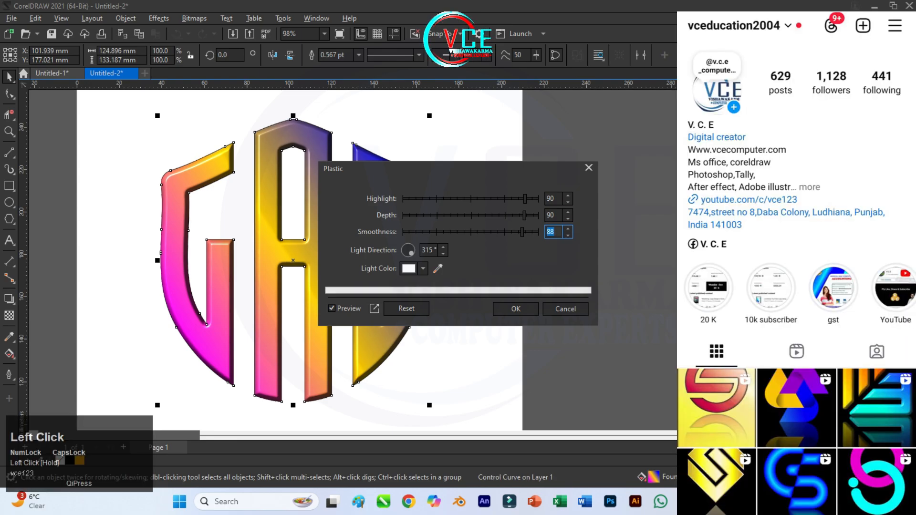
{"action": "type", "text": "90"}
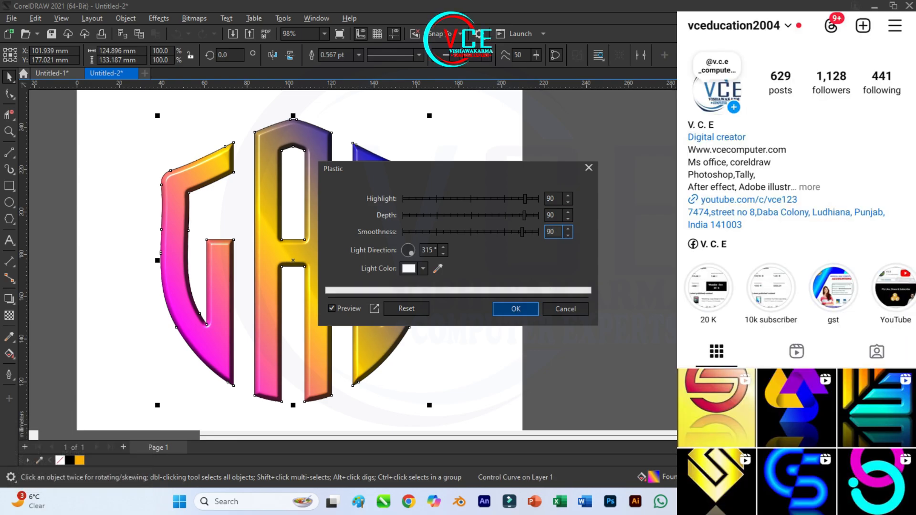
{"action": "left_click", "coordinate": [515, 309]}
Step: Apply the Cobblestone texture effect to the logo with Size 20 and Roughness 1
{"action": "scroll", "coordinate": [314, 256], "scroll_direction": "up", "scroll_amount": 1}
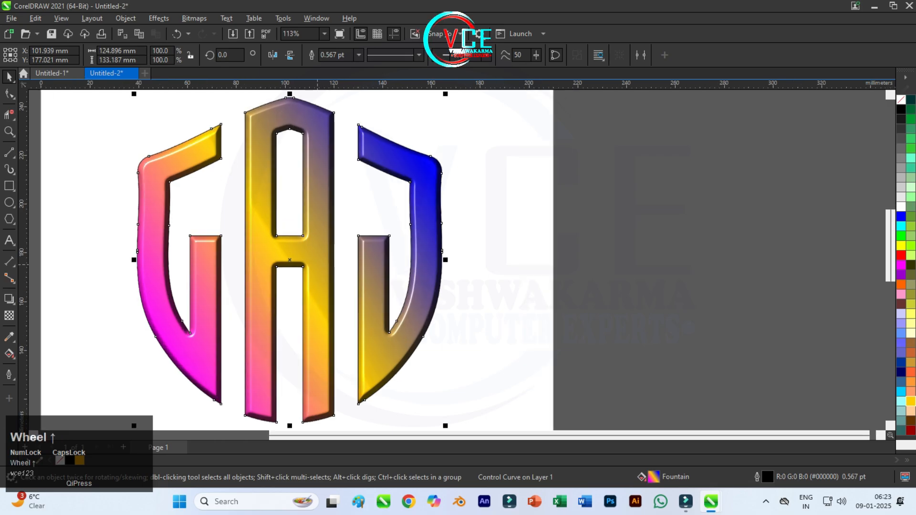
{"action": "left_click", "coordinate": [158, 18]}
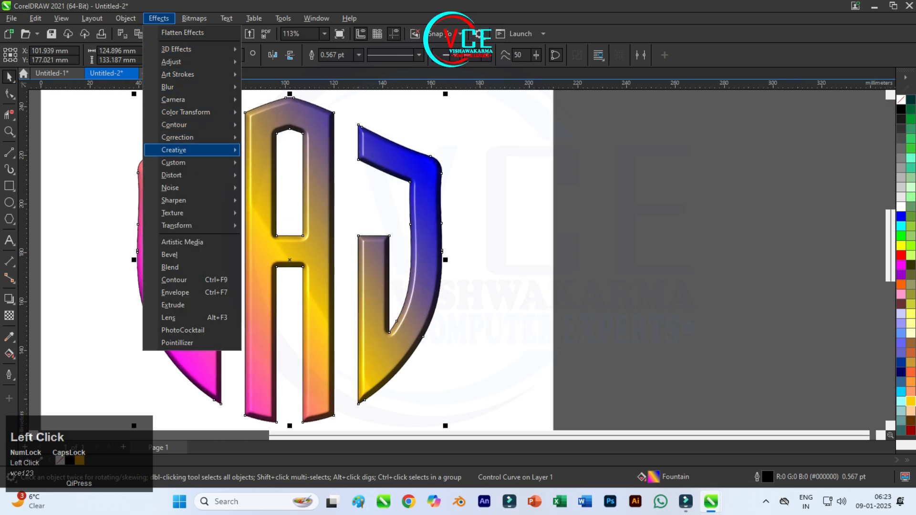
{"action": "mouse_move", "coordinate": [191, 213]}
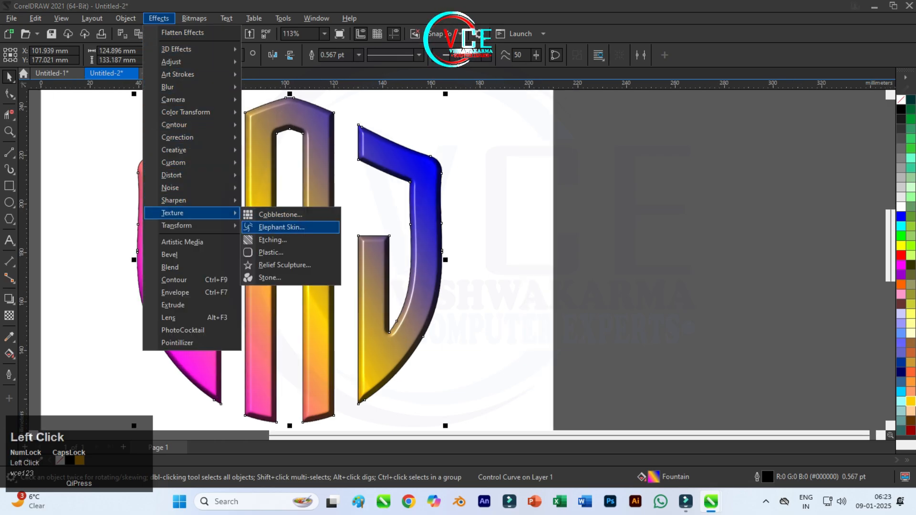
{"action": "left_click", "coordinate": [276, 215]}
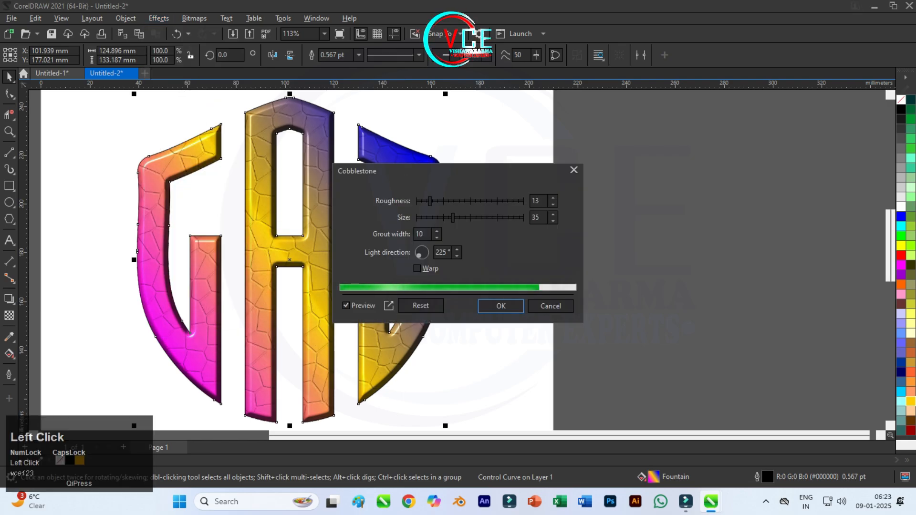
{"action": "left_click_drag", "start_coordinate": [454, 169], "coordinate": [588, 141]}
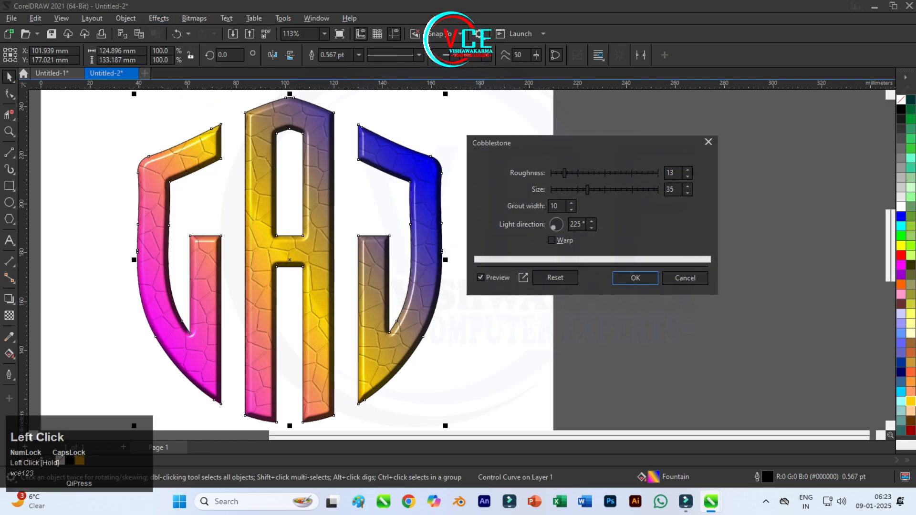
{"action": "scroll", "coordinate": [289, 187], "scroll_direction": "up", "scroll_amount": 2}
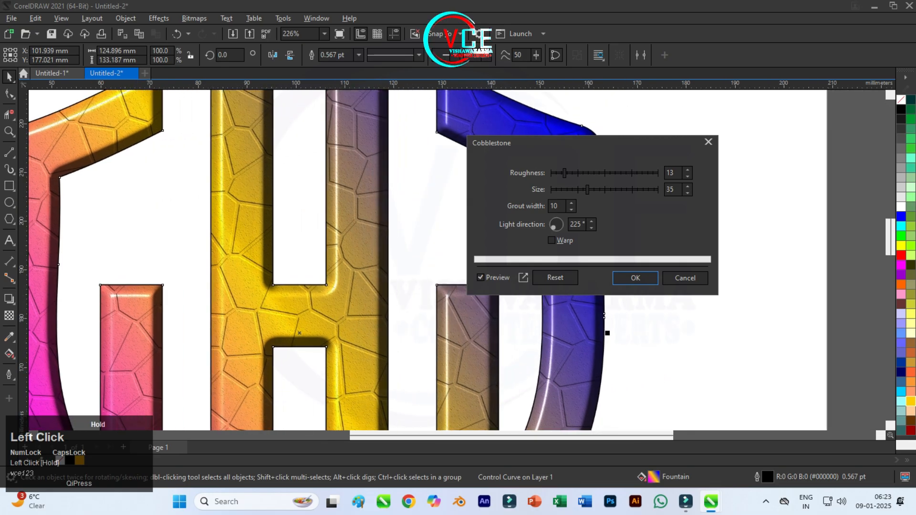
{"action": "mouse_move", "coordinate": [587, 190]}
{"action": "left_mouse_down"}
{"action": "mouse_move", "coordinate": [603, 190]}
{"action": "mouse_move", "coordinate": [571, 190]}
{"action": "left_mouse_up"}
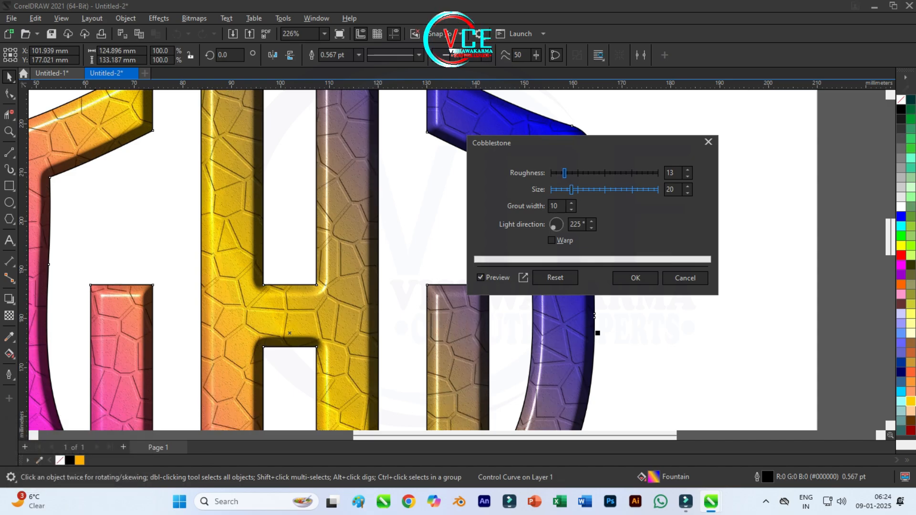
{"action": "left_click_drag", "start_coordinate": [565, 173], "coordinate": [575, 173]}
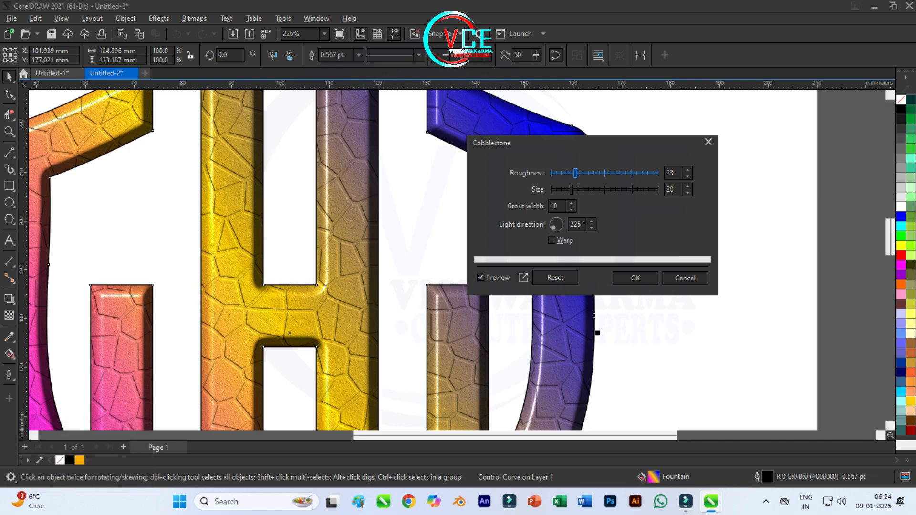
{"action": "left_click_drag", "start_coordinate": [575, 173], "coordinate": [551, 172]}
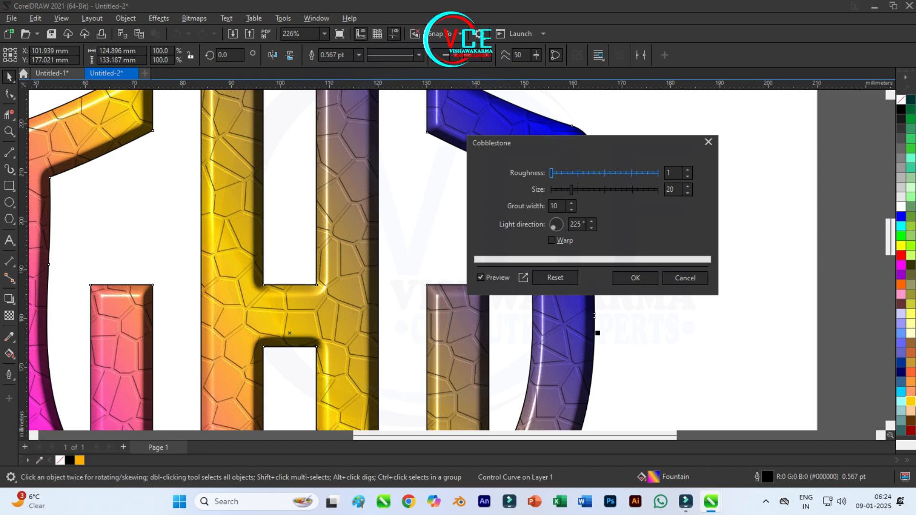
{"action": "left_click", "coordinate": [635, 278]}
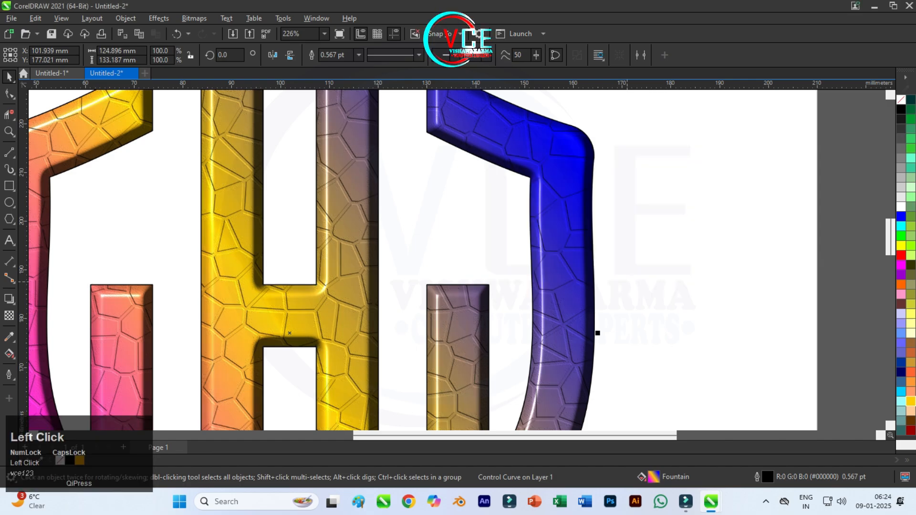
Step: Place a copy of the textured logo directly to the right of the original
{"action": "scroll", "coordinate": [538, 264], "scroll_direction": "down", "scroll_amount": 1}
{"action": "scroll", "coordinate": [538, 264], "scroll_direction": "down", "scroll_amount": 3}
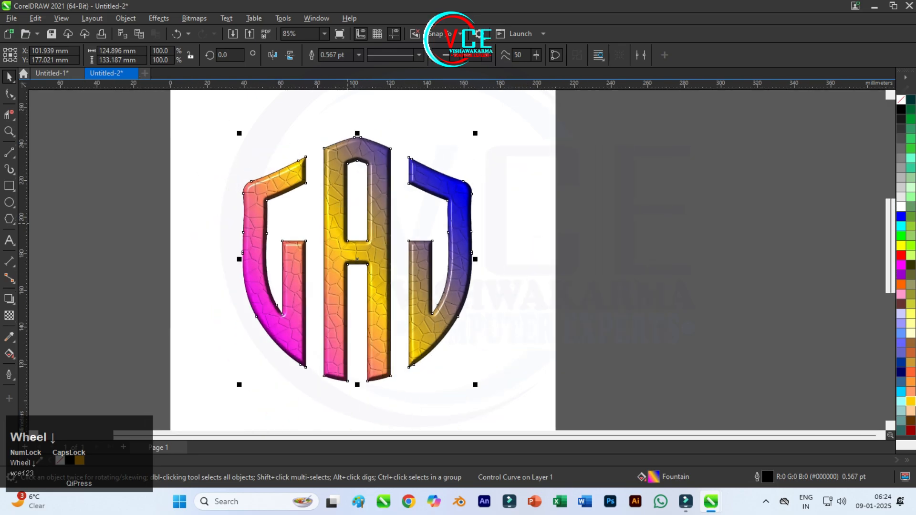
{"action": "scroll", "coordinate": [538, 263], "scroll_direction": "up", "scroll_amount": 1}
{"action": "scroll", "coordinate": [424, 229], "scroll_direction": "down", "scroll_amount": 1}
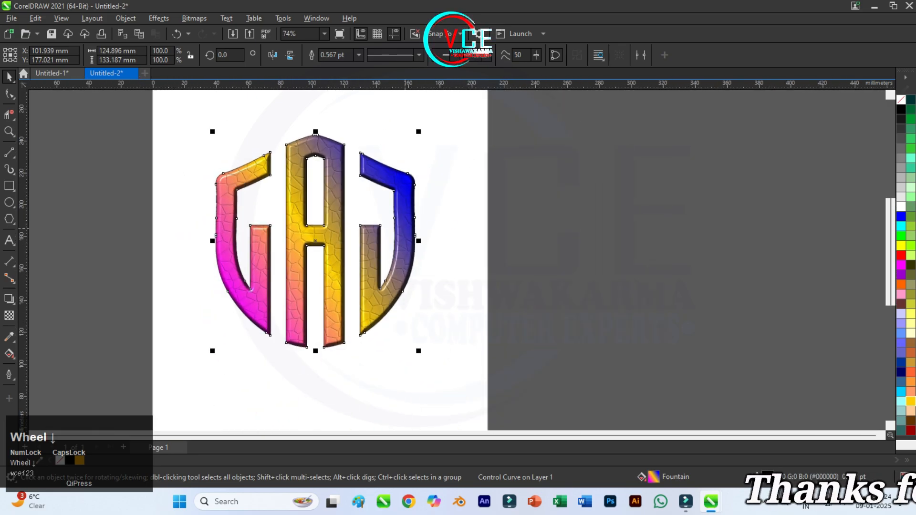
{"action": "scroll", "coordinate": [421, 228], "scroll_direction": "up", "scroll_amount": 1}
{"action": "scroll", "coordinate": [300, 239], "scroll_direction": "down", "scroll_amount": 1}
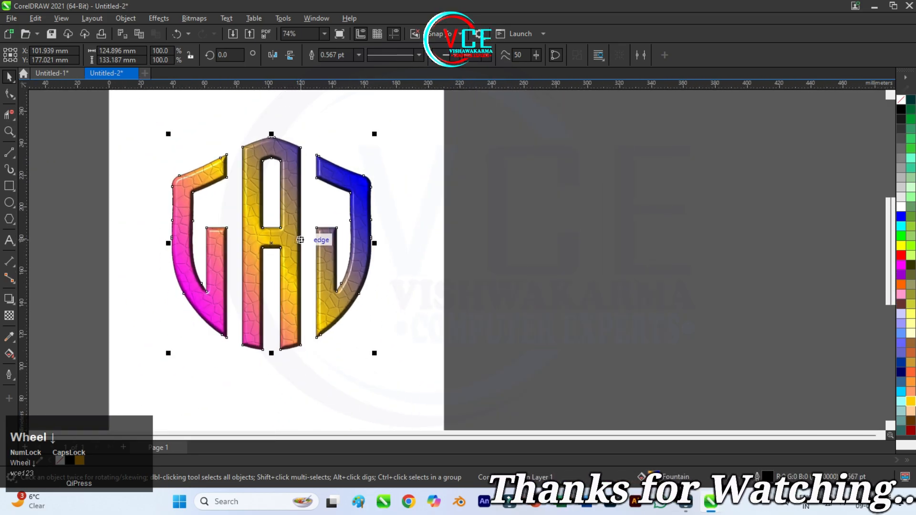
{"action": "left_click_drag", "start_coordinate": [282, 237], "coordinate": [494, 234]}
Step: Recolour the copied logo with a Hue/Saturation/Lightness adjustment: Hue -169, Saturation 35 and Lightness 7 on the Master channel
{"action": "left_click", "coordinate": [159, 18]}
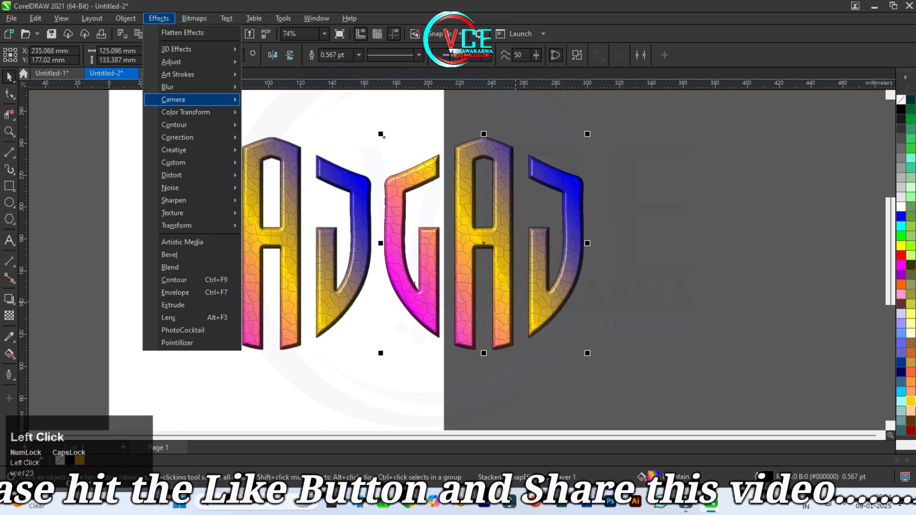
{"action": "mouse_move", "coordinate": [191, 61]}
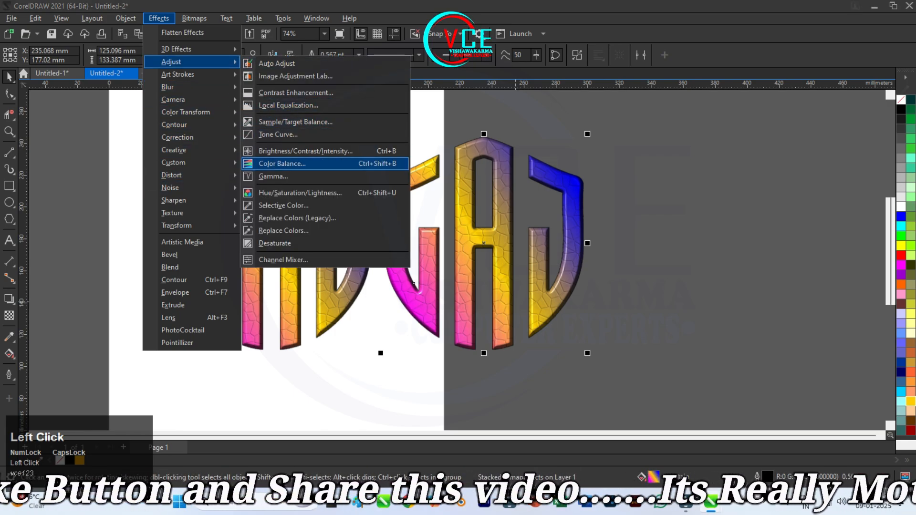
{"action": "left_click", "coordinate": [299, 193]}
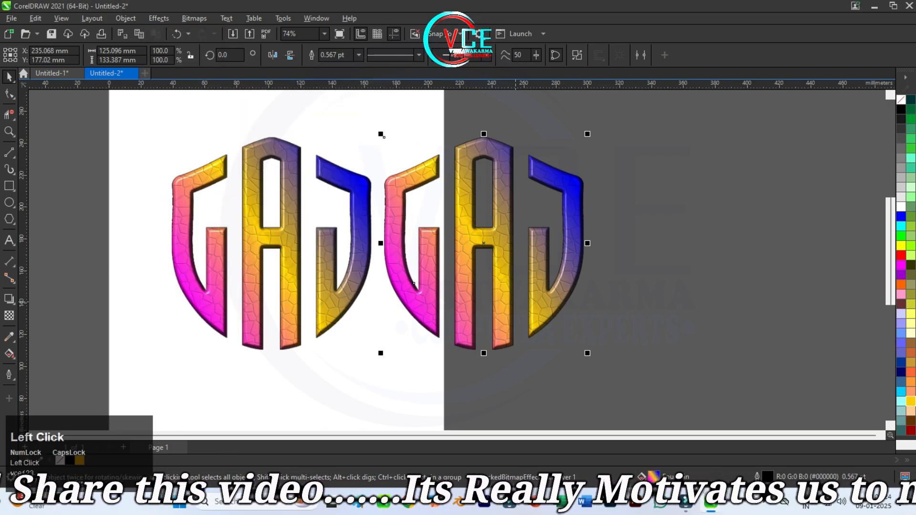
{"action": "left_click_drag", "start_coordinate": [492, 139], "coordinate": [757, 119]}
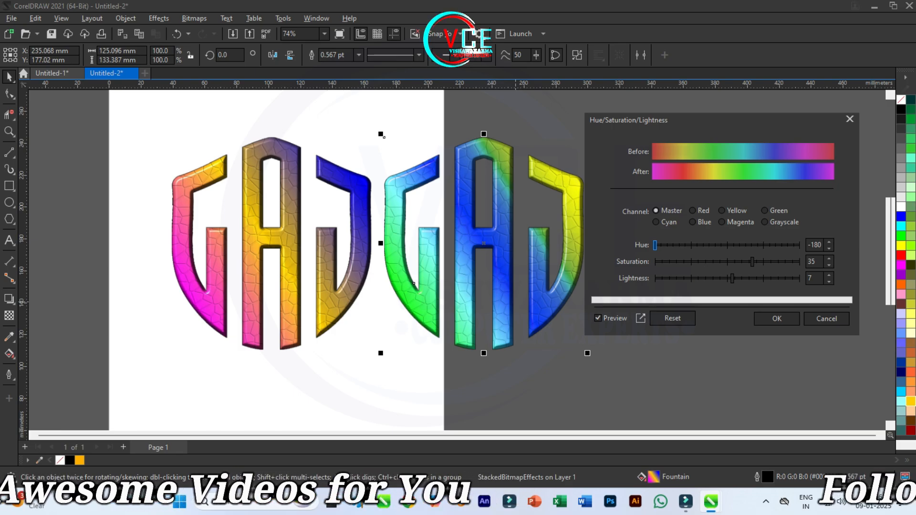
{"action": "left_click", "coordinate": [663, 245]}
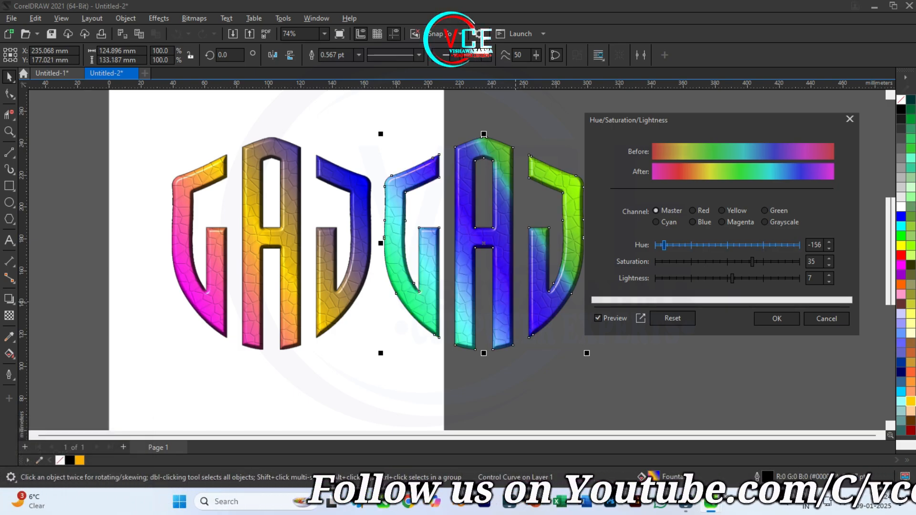
{"action": "left_click", "coordinate": [664, 244]}
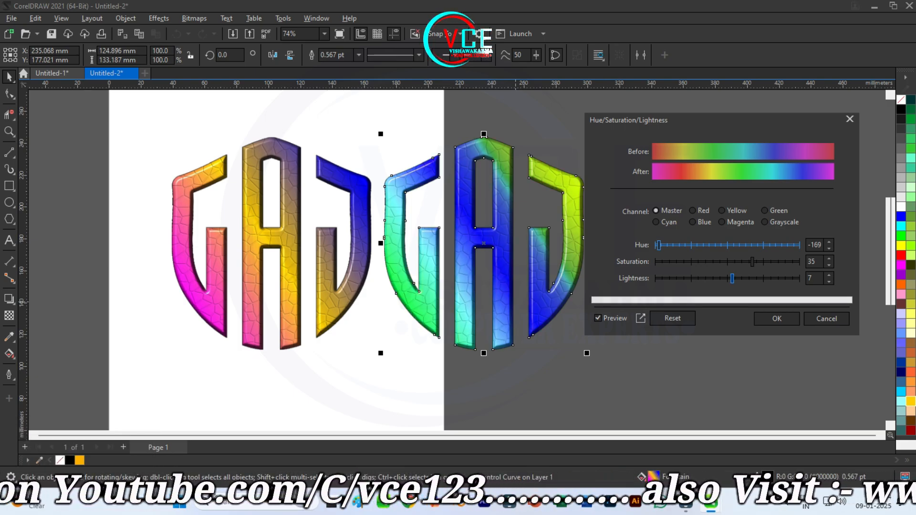
{"action": "left_click", "coordinate": [777, 318]}
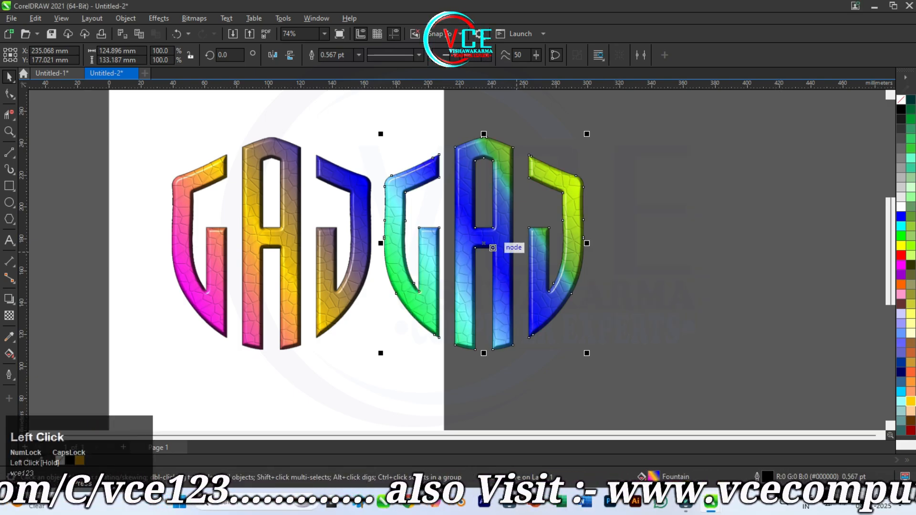
Step: Draw a rectangle about 276 mm by 169 mm covering both logos and fill it with black
{"action": "scroll", "coordinate": [314, 175], "scroll_direction": "down", "scroll_amount": 1}
{"action": "scroll", "coordinate": [284, 173], "scroll_direction": "down", "scroll_amount": 1}
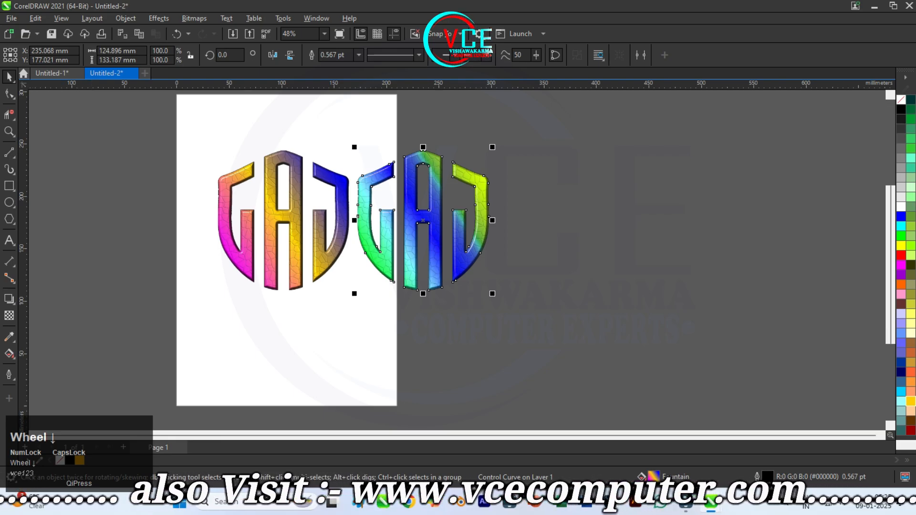
{"action": "left_click", "coordinate": [9, 186]}
{"action": "left_click_drag", "start_coordinate": [208, 129], "coordinate": [498, 306]}
{"action": "left_click", "coordinate": [902, 109]}
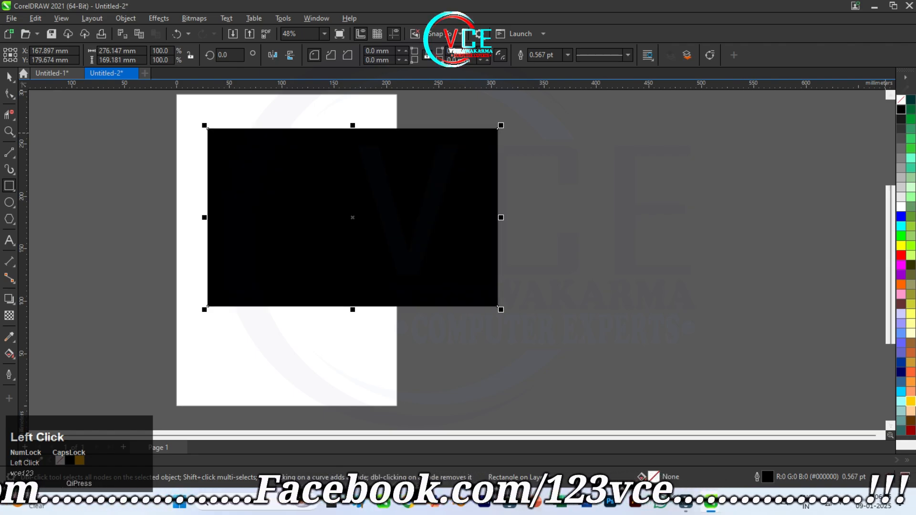
Step: Change the black rectangle's stacking order so that it lies behind both logos
{"action": "left_click", "coordinate": [9, 76]}
{"action": "right_click", "coordinate": [267, 164]}
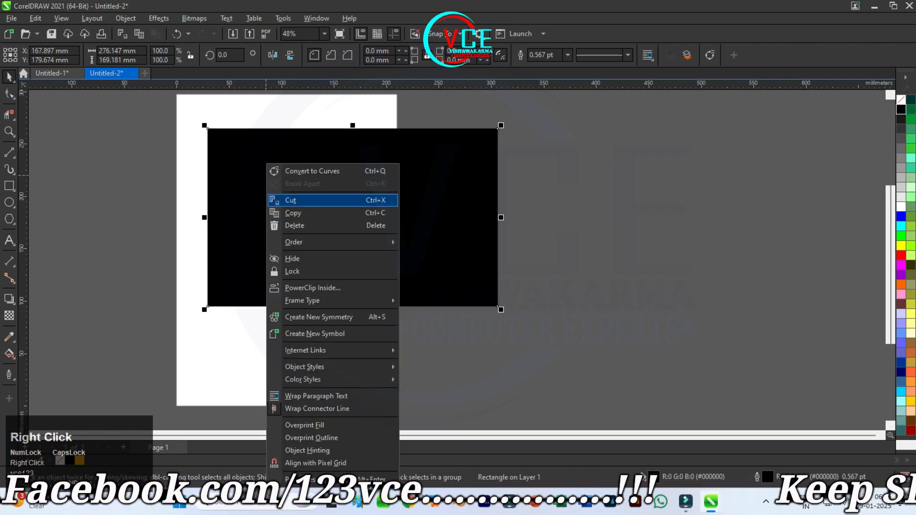
{"action": "mouse_move", "coordinate": [333, 242]}
{"action": "left_click", "coordinate": [440, 256]}
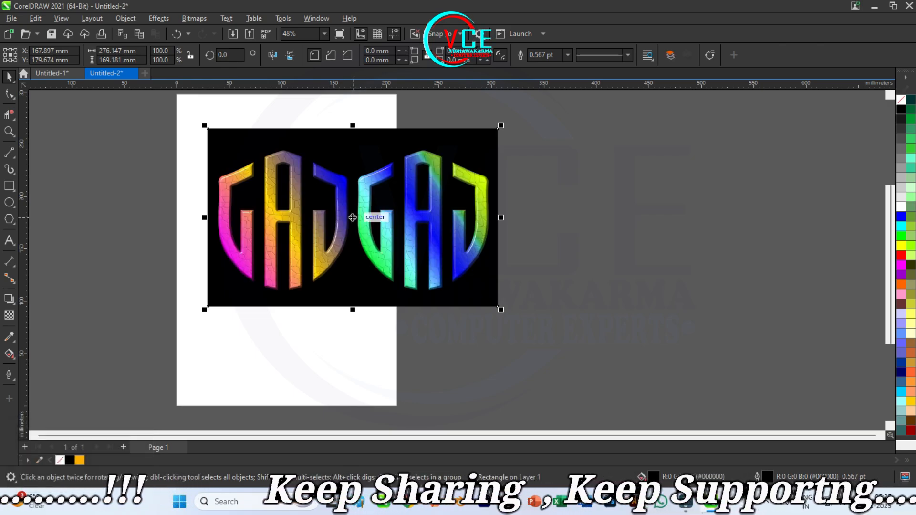
Step: Draw a flat magenta ellipse about 48 mm by 8 mm just beneath the A of the original logo
{"action": "scroll", "coordinate": [340, 196], "scroll_direction": "up", "scroll_amount": 3}
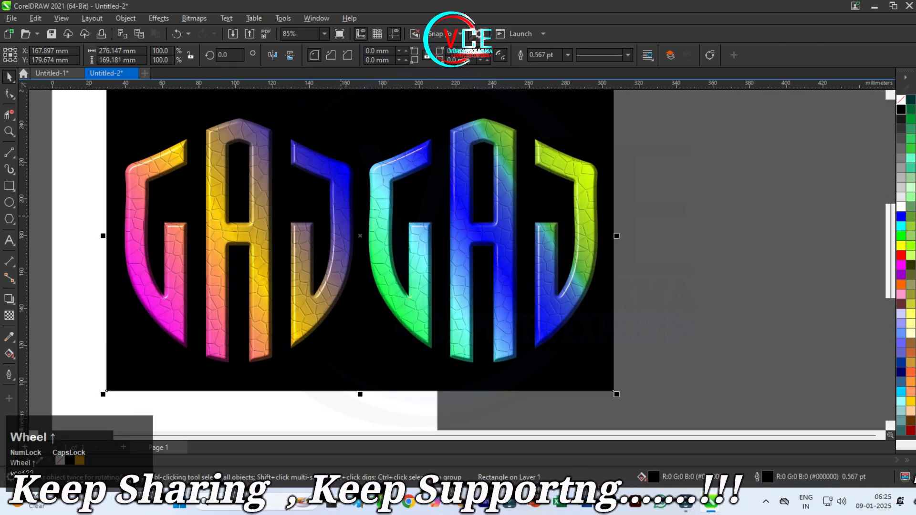
{"action": "scroll", "coordinate": [344, 217], "scroll_direction": "up", "scroll_amount": 1}
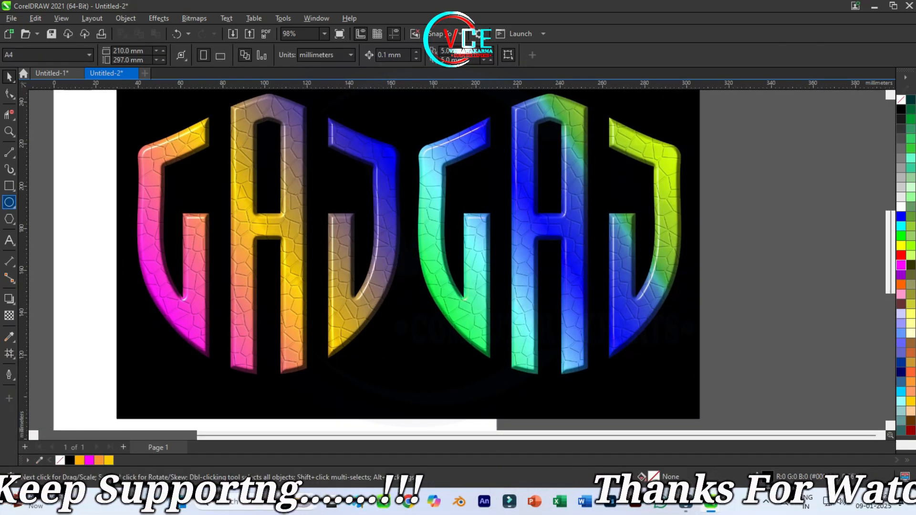
{"action": "left_click", "coordinate": [9, 202]}
{"action": "left_click_drag", "start_coordinate": [228, 387], "coordinate": [320, 404]}
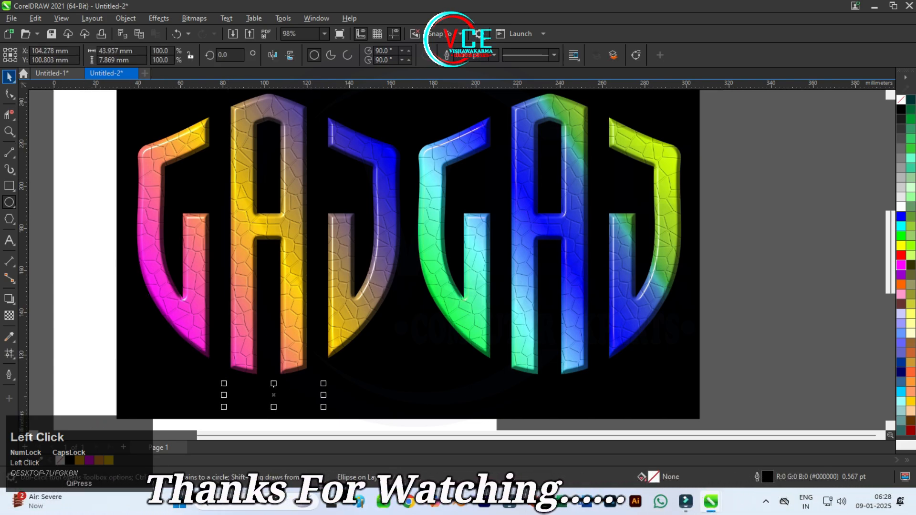
{"action": "left_click", "coordinate": [901, 265]}
{"action": "scroll", "coordinate": [296, 419], "scroll_direction": "up", "scroll_amount": 2}
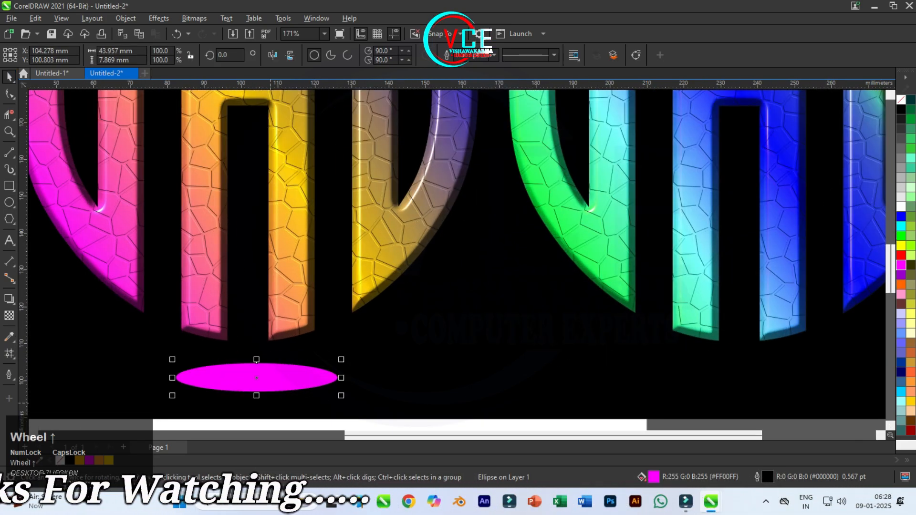
{"action": "left_click_drag", "start_coordinate": [267, 377], "coordinate": [253, 365]}
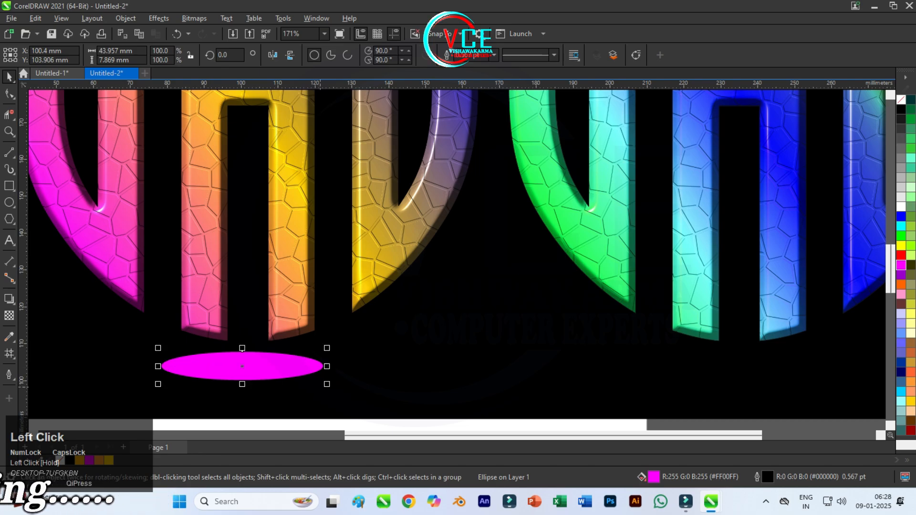
{"action": "left_click_drag", "start_coordinate": [326, 366], "coordinate": [344, 366]}
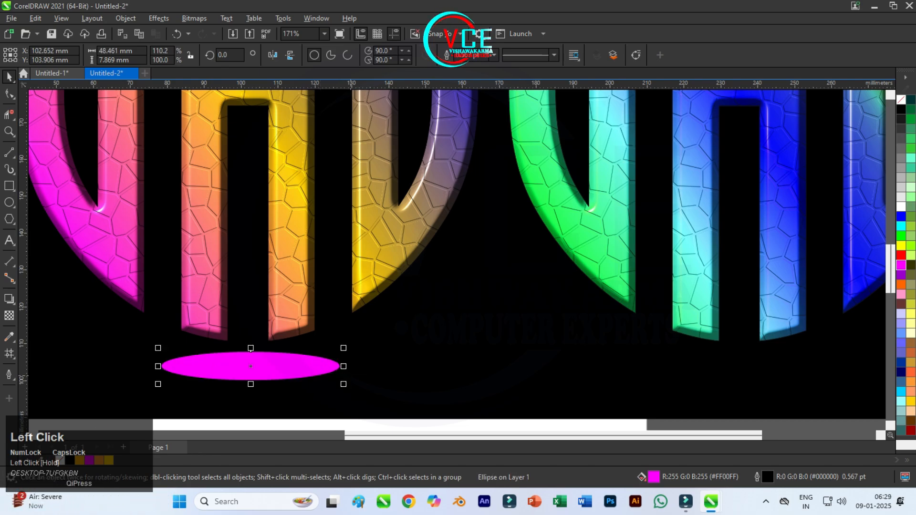
Step: Apply a rectangular mesh fill to the magenta ellipse with 4 columns and 2 rows
{"action": "left_click_drag", "start_coordinate": [9, 353], "coordinate": [48, 382]}
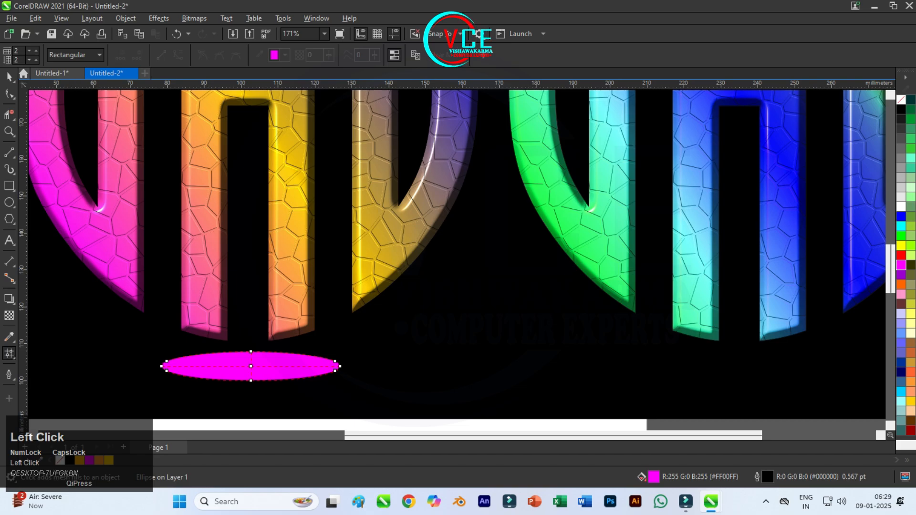
{"action": "left_click", "coordinate": [35, 50]}
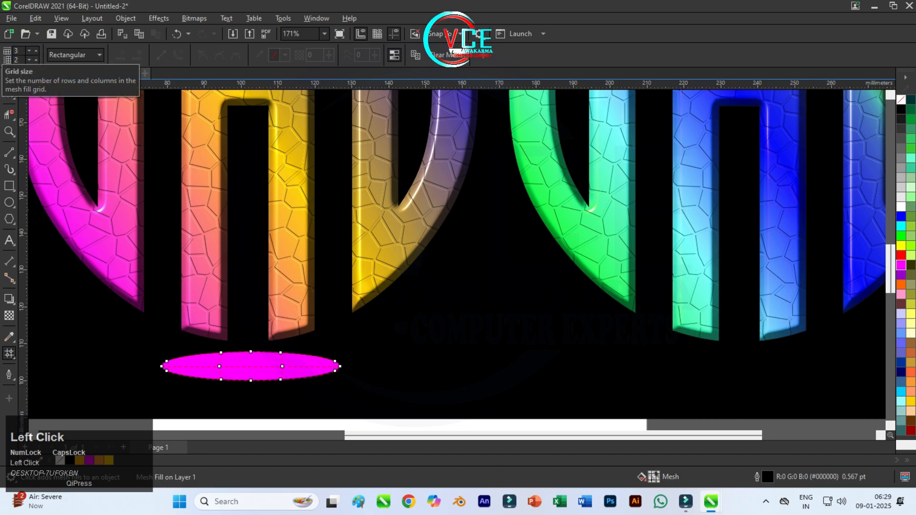
{"action": "scroll", "coordinate": [267, 376], "scroll_direction": "up", "scroll_amount": 2}
{"action": "left_click", "coordinate": [36, 50]}
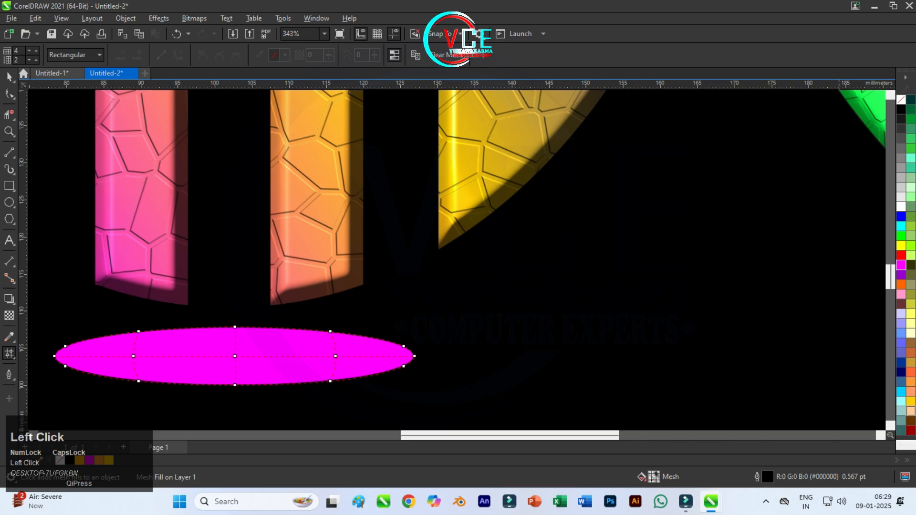
Step: Colour the mesh nodes in the right half of the ellipse golden yellow, leaving its left half magenta
{"action": "left_click_drag", "start_coordinate": [911, 402], "coordinate": [538, 339]}
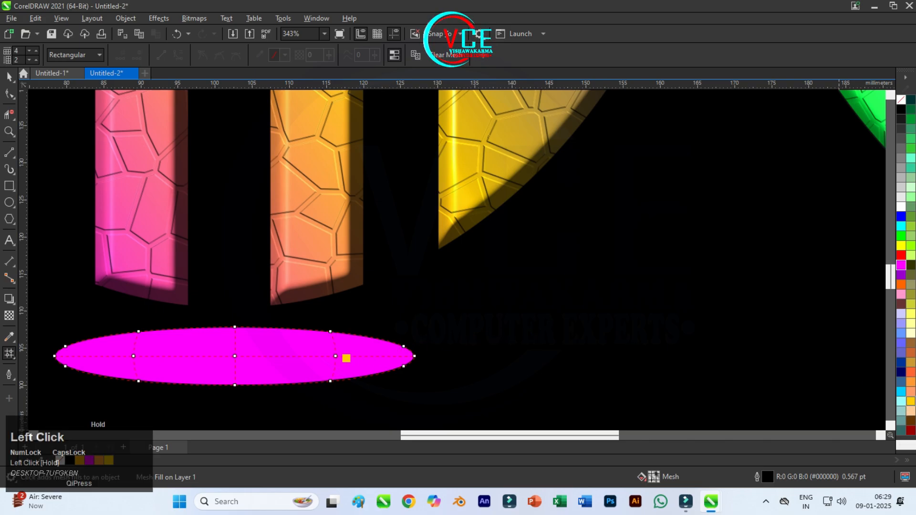
{"action": "left_click_drag", "start_coordinate": [343, 356], "coordinate": [338, 356]}
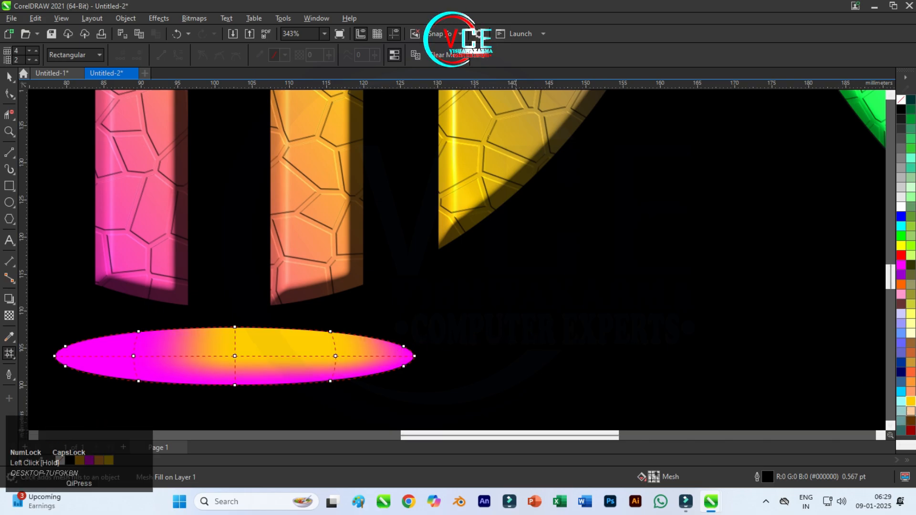
{"action": "left_click_drag", "start_coordinate": [832, 408], "coordinate": [342, 383]}
{"action": "left_click_drag", "start_coordinate": [911, 401], "coordinate": [415, 357]}
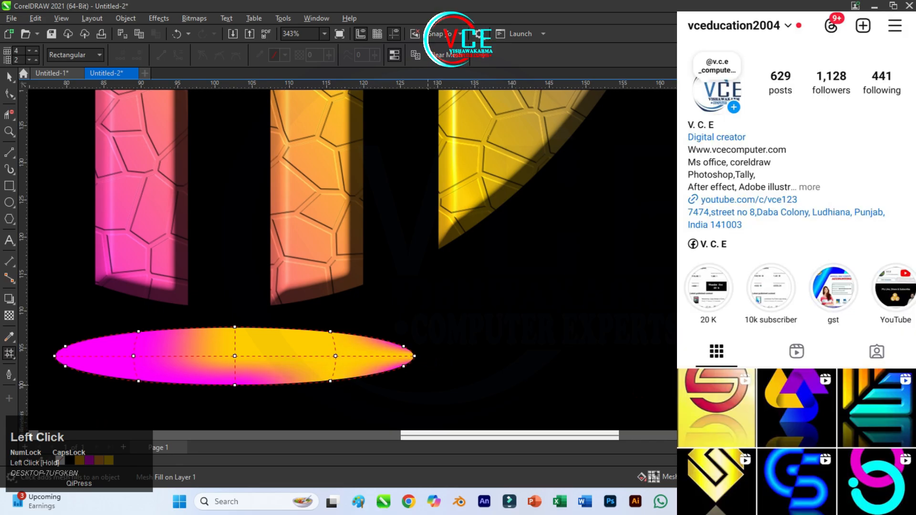
{"action": "left_click", "coordinate": [9, 77]}
Step: Soften the two-colour ellipse with a Feather effect of Width 30 in Curved mode
{"action": "scroll", "coordinate": [316, 325], "scroll_direction": "down", "scroll_amount": 2}
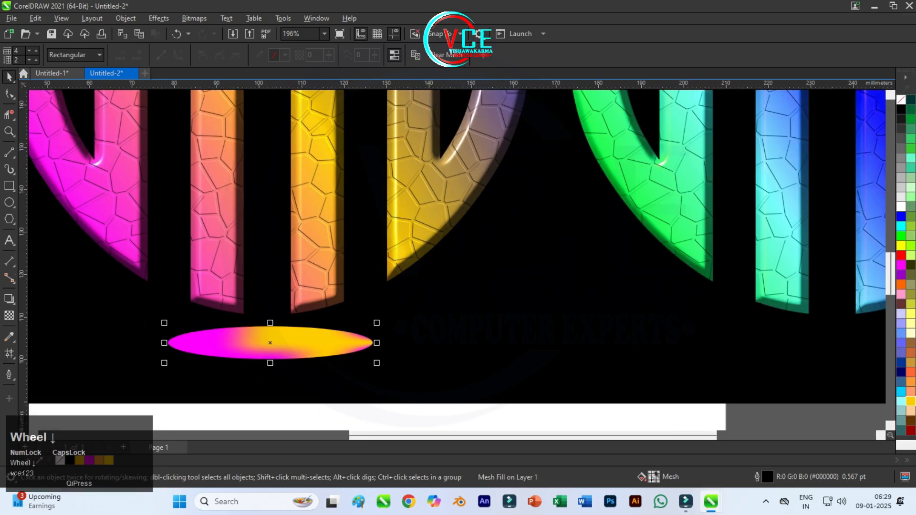
{"action": "left_click", "coordinate": [158, 19]}
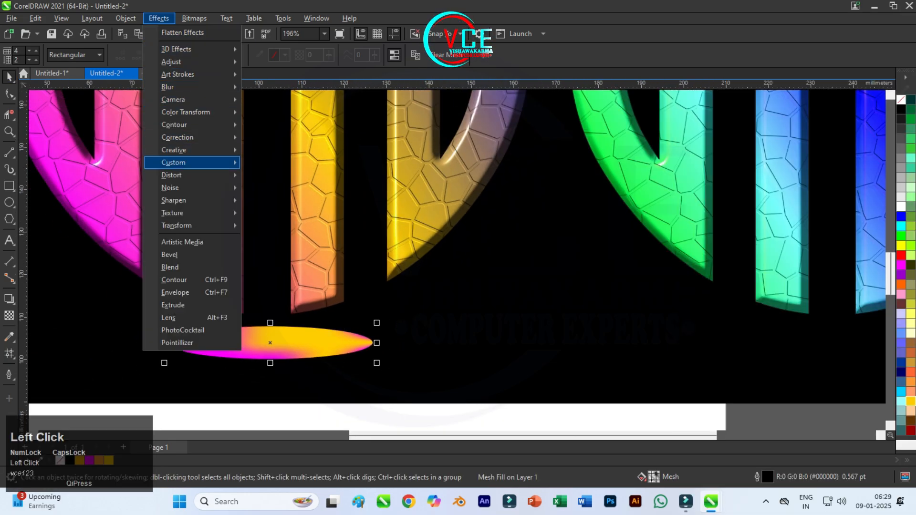
{"action": "left_click", "coordinate": [168, 87]}
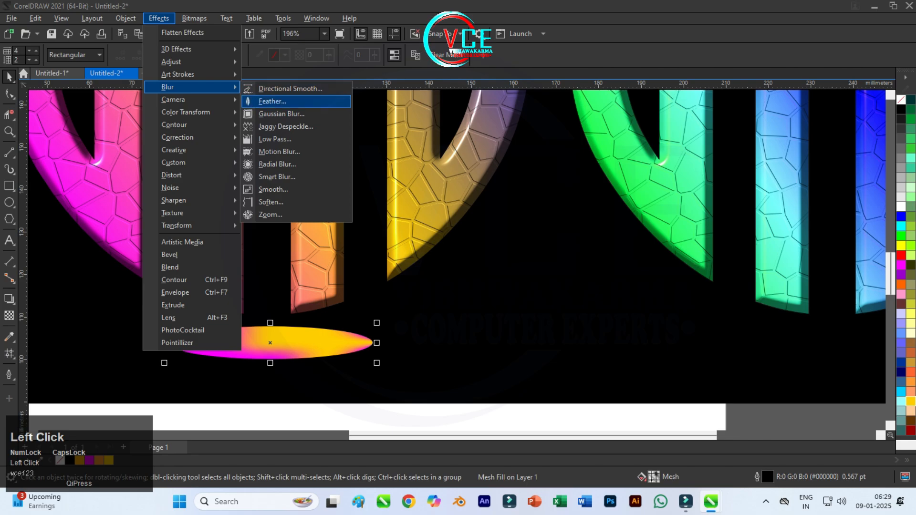
{"action": "left_click", "coordinate": [272, 101]}
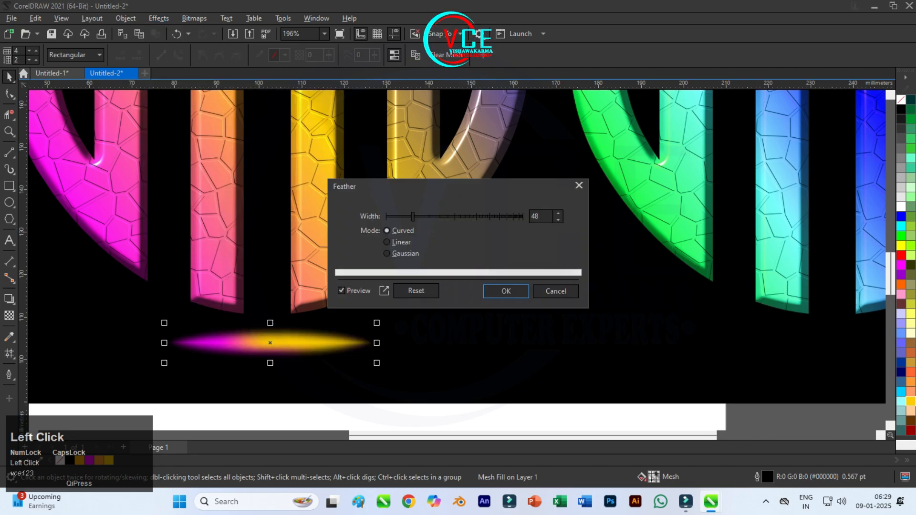
{"action": "left_click_drag", "start_coordinate": [412, 216], "coordinate": [404, 216]}
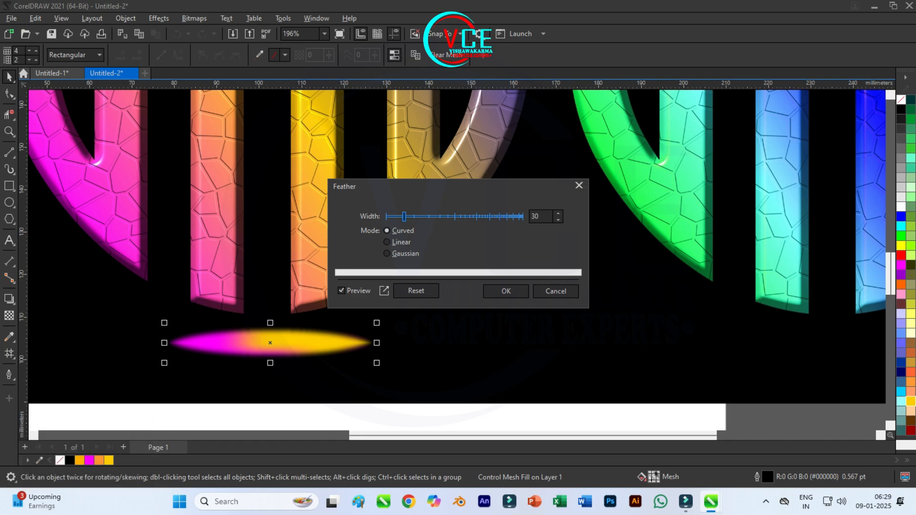
{"action": "left_click", "coordinate": [506, 290]}
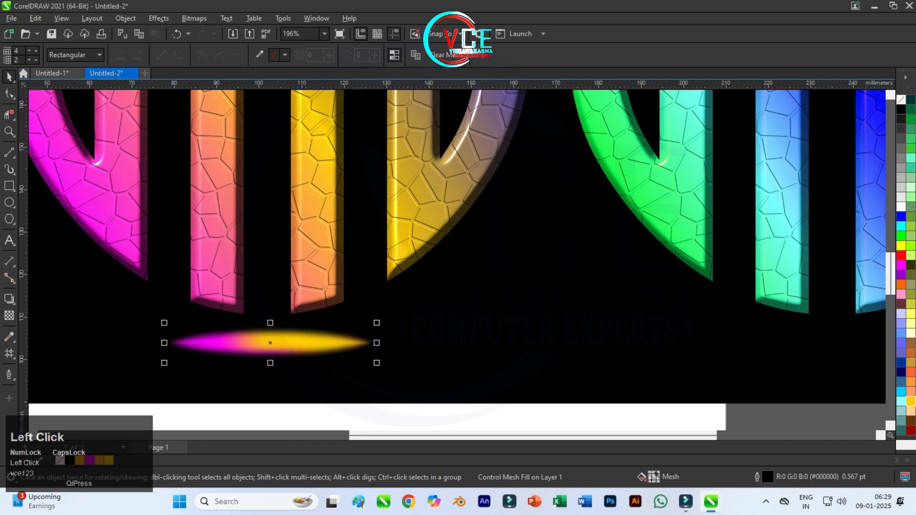
Step: Give the feathered ellipse an elliptical fountain transparency that fades outward from its centre
{"action": "left_click", "coordinate": [9, 316]}
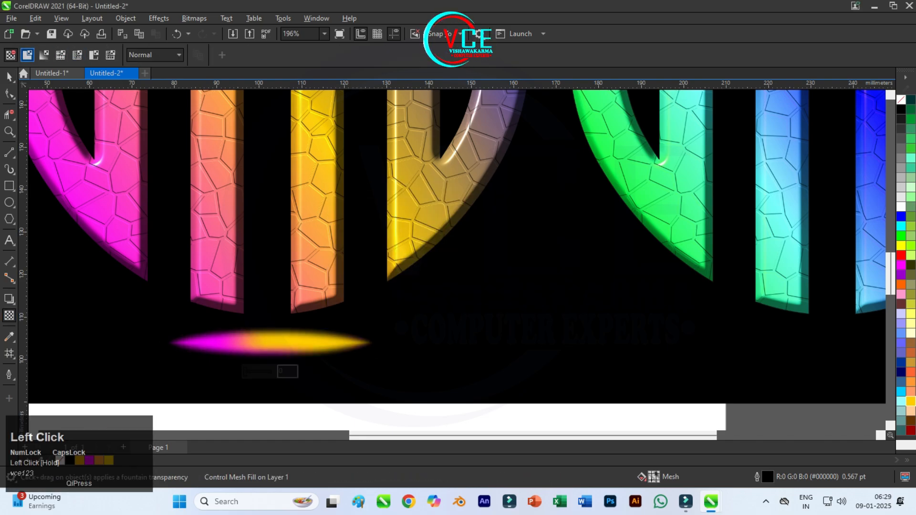
{"action": "left_click", "coordinate": [44, 55]}
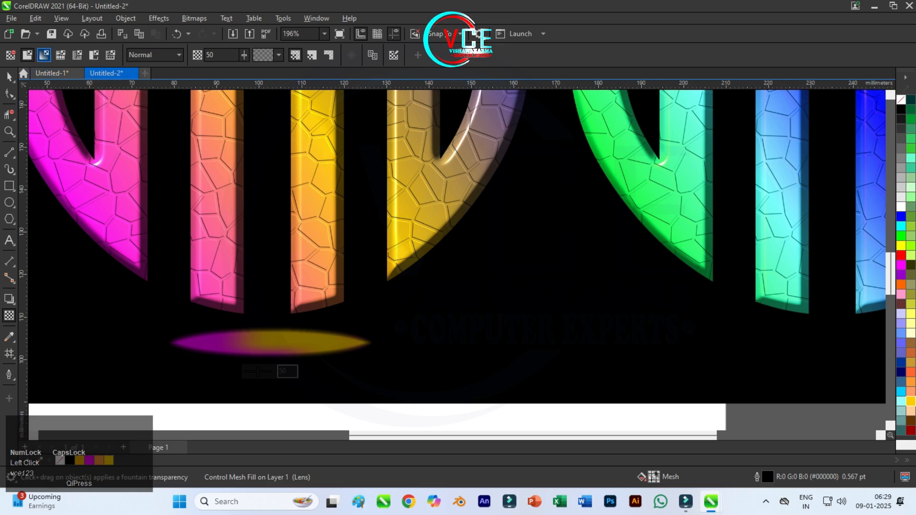
{"action": "left_click", "coordinate": [44, 55]}
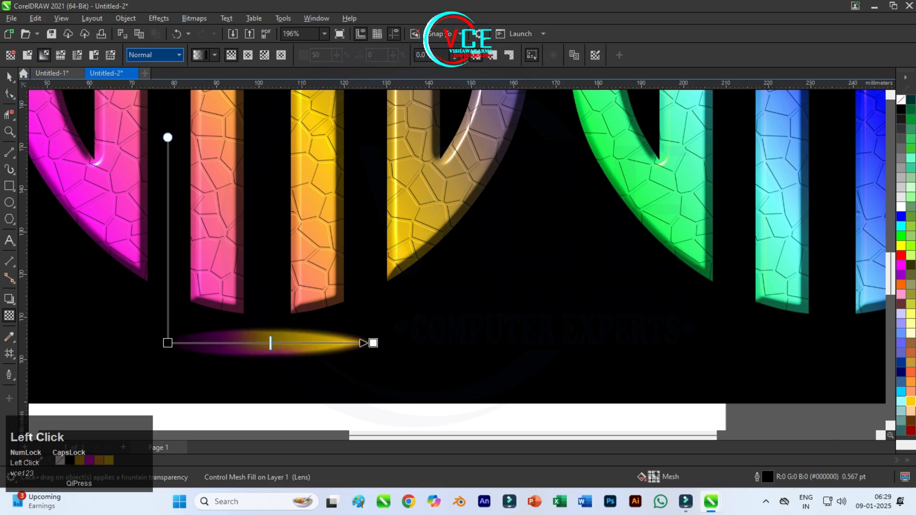
{"action": "left_click", "coordinate": [248, 55]}
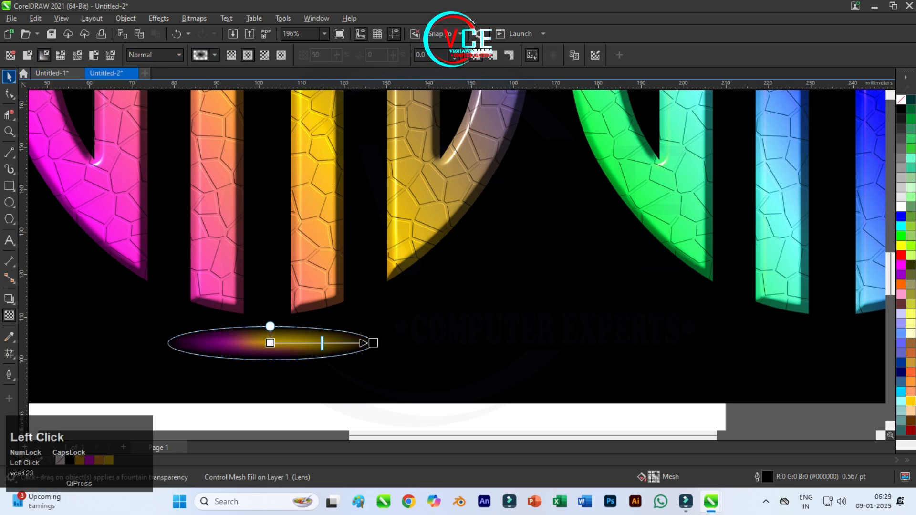
{"action": "left_click", "coordinate": [9, 76]}
Step: Place a copy of the glowing ellipse beneath the A of the recoloured logo
{"action": "left_click", "coordinate": [267, 385]}
{"action": "scroll", "coordinate": [259, 386], "scroll_direction": "down", "scroll_amount": 7}
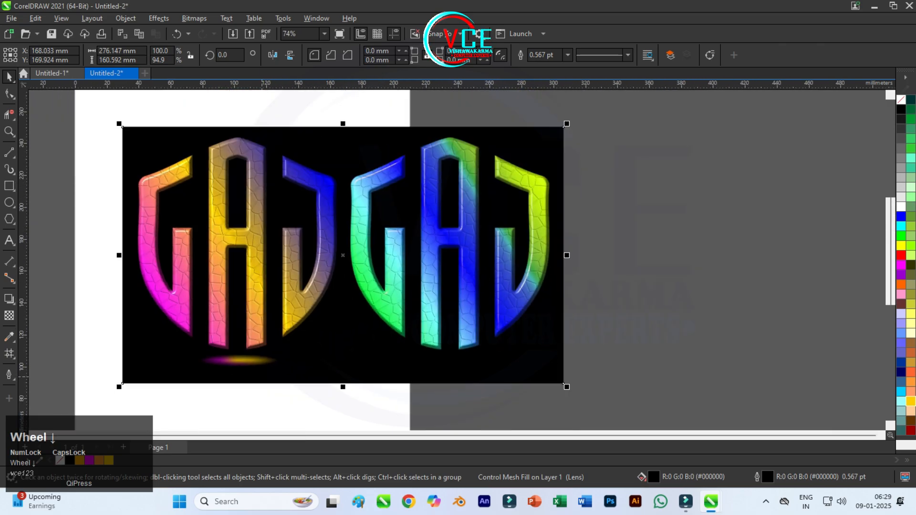
{"action": "scroll", "coordinate": [356, 374], "scroll_direction": "up", "scroll_amount": 2}
{"action": "left_click_drag", "start_coordinate": [208, 355], "coordinate": [495, 363]}
{"action": "right_click", "coordinate": [495, 363]}
{"action": "scroll", "coordinate": [533, 355], "scroll_direction": "up", "scroll_amount": 1}
{"action": "scroll", "coordinate": [496, 363], "scroll_direction": "up", "scroll_amount": 4}
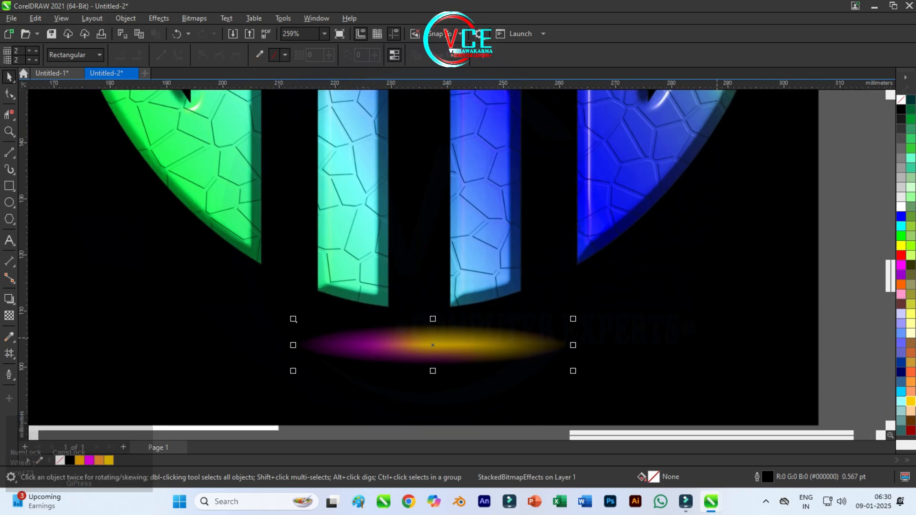
Step: Recolour the mesh fill of the glowing ellipse beneath the blue-green logo, blue in its right part and green in its left part
{"action": "left_click", "coordinate": [9, 353]}
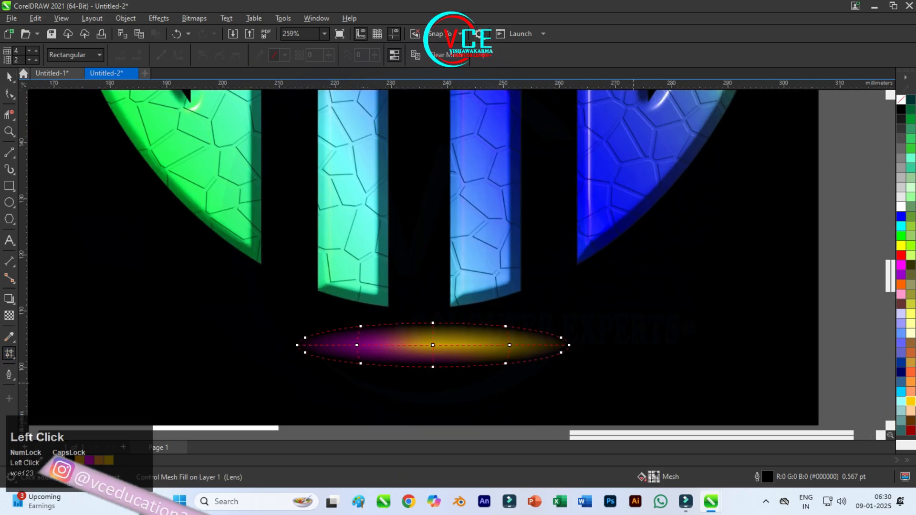
{"action": "left_click_drag", "start_coordinate": [900, 216], "coordinate": [567, 345]}
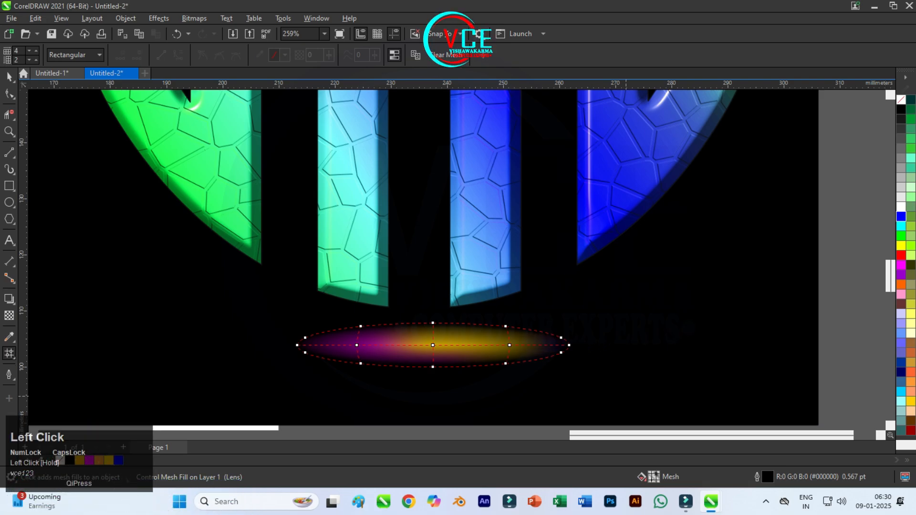
{"action": "left_click_drag", "start_coordinate": [900, 216], "coordinate": [621, 320]}
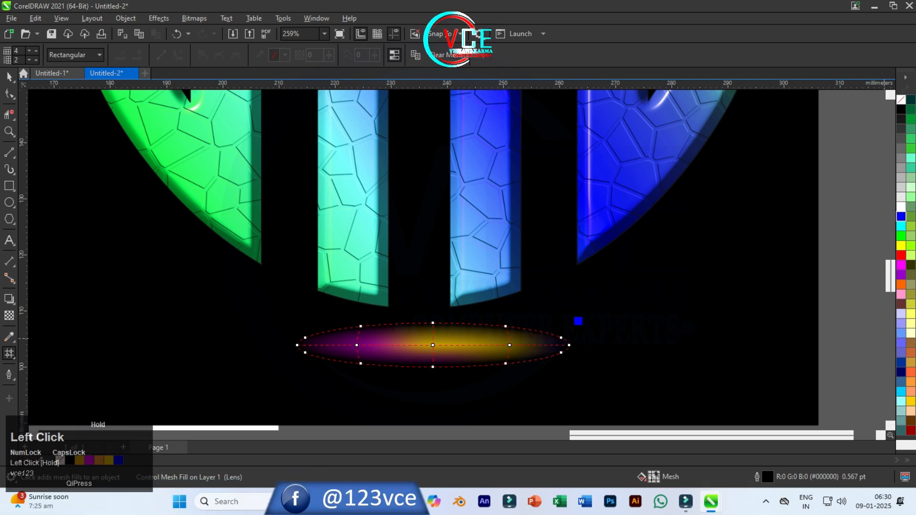
{"action": "left_click_drag", "start_coordinate": [521, 347], "coordinate": [520, 347]}
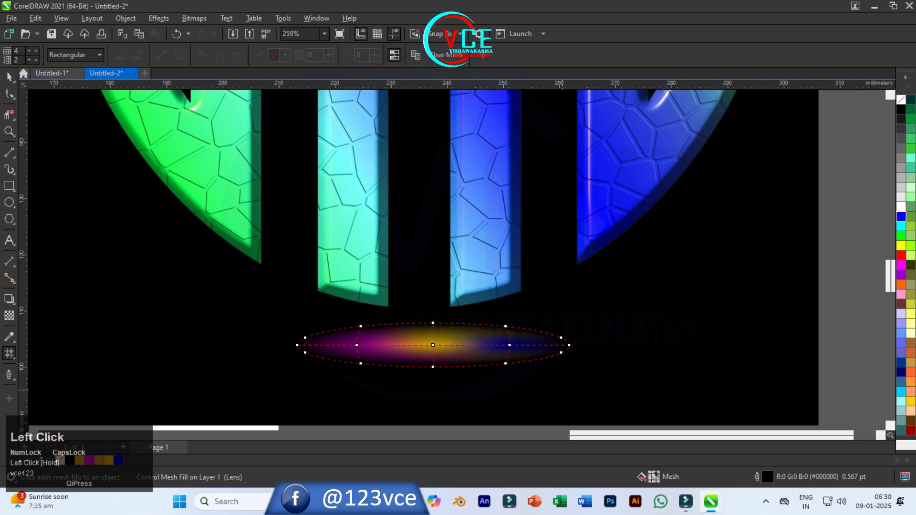
{"action": "left_click_drag", "start_coordinate": [900, 235], "coordinate": [494, 263]}
{"action": "left_click_drag", "start_coordinate": [367, 347], "coordinate": [358, 346]}
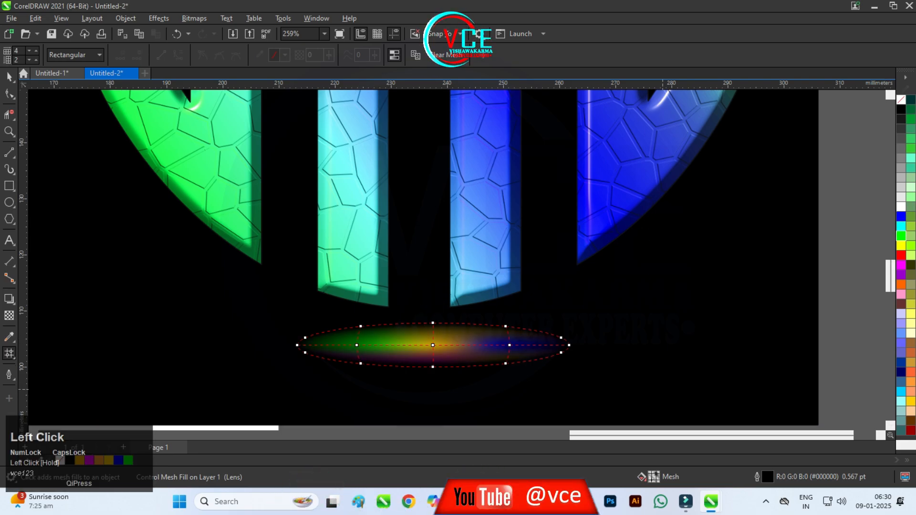
Step: Colour the ellipse's inner mesh nodes blue on the left and cyan at the centre and on the right
{"action": "left_click_drag", "start_coordinate": [900, 216], "coordinate": [443, 348]}
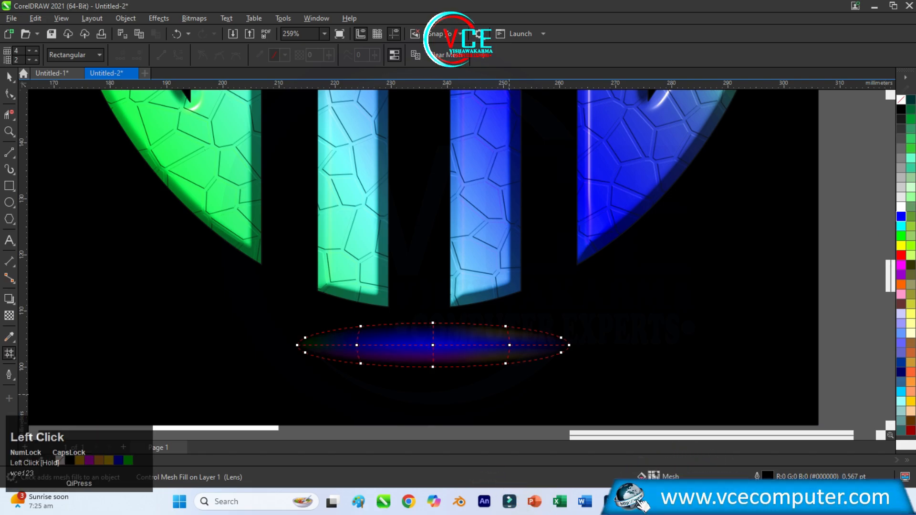
{"action": "left_click_drag", "start_coordinate": [900, 226], "coordinate": [433, 345]}
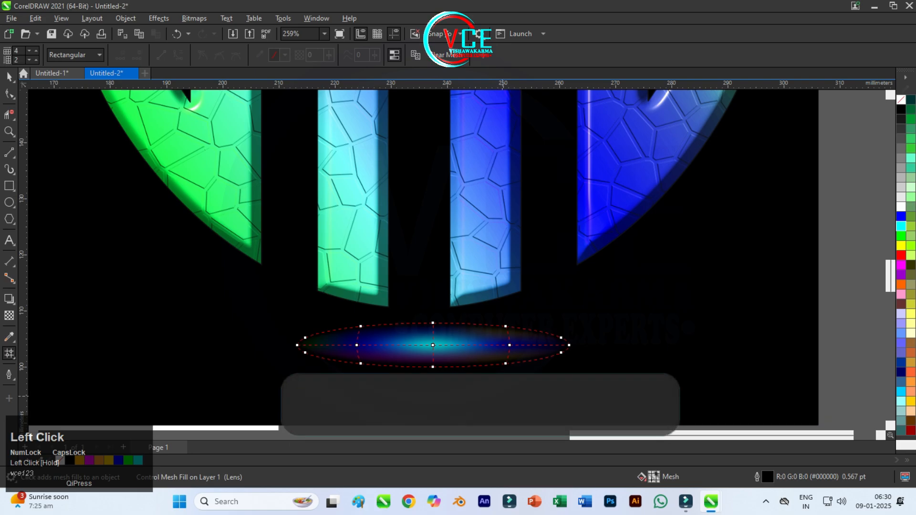
{"action": "left_click_drag", "start_coordinate": [900, 226], "coordinate": [510, 345]}
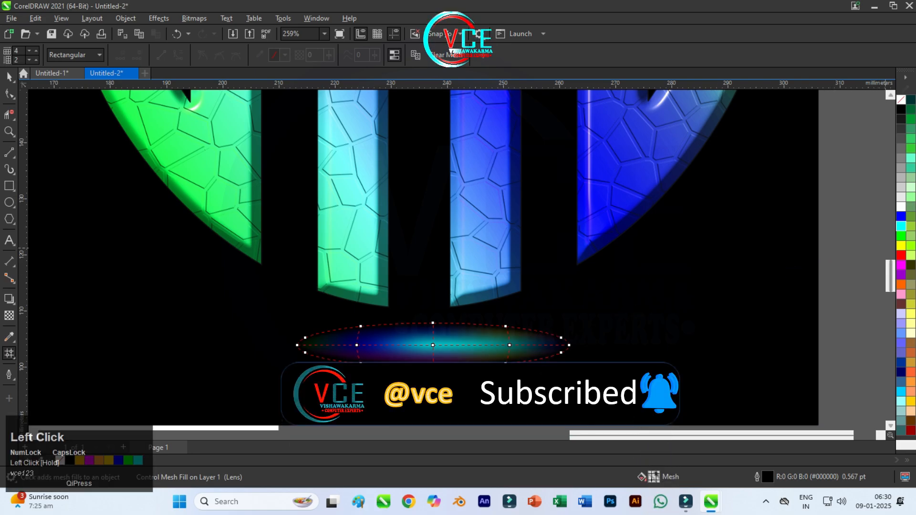